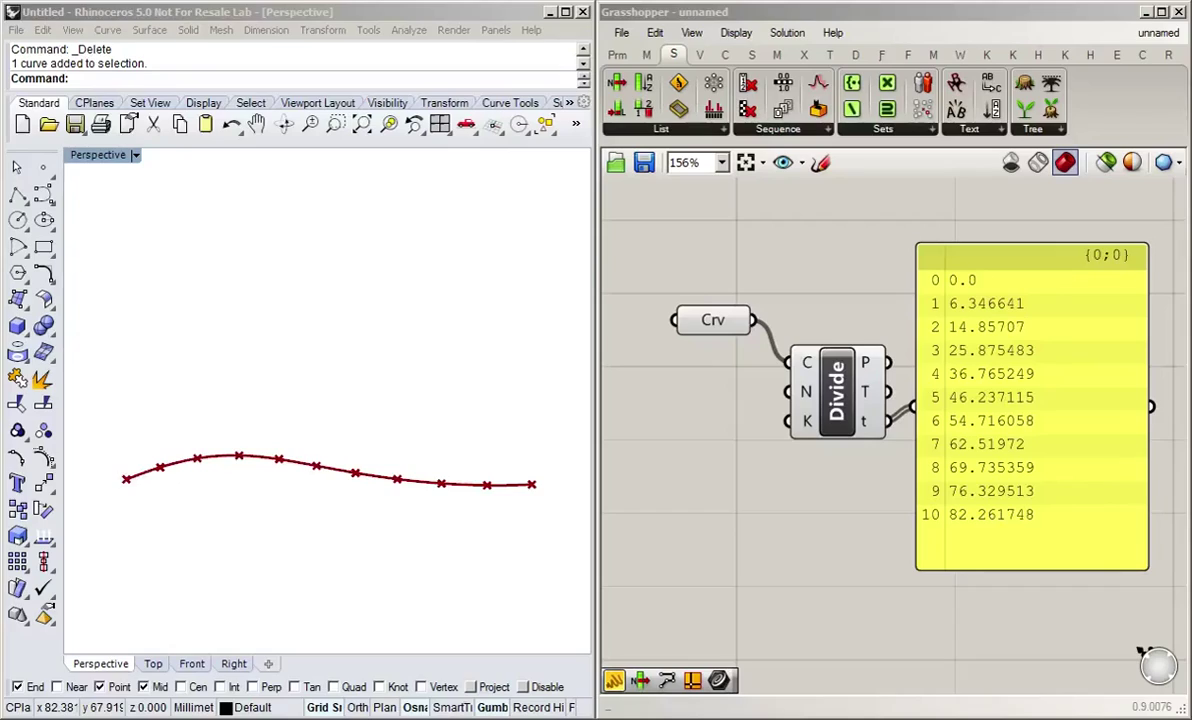
Delete the old Crv, Divide and value Panel components from the Grasshopper canvas.
{"action": "left_click", "coordinate": [284, 500]}
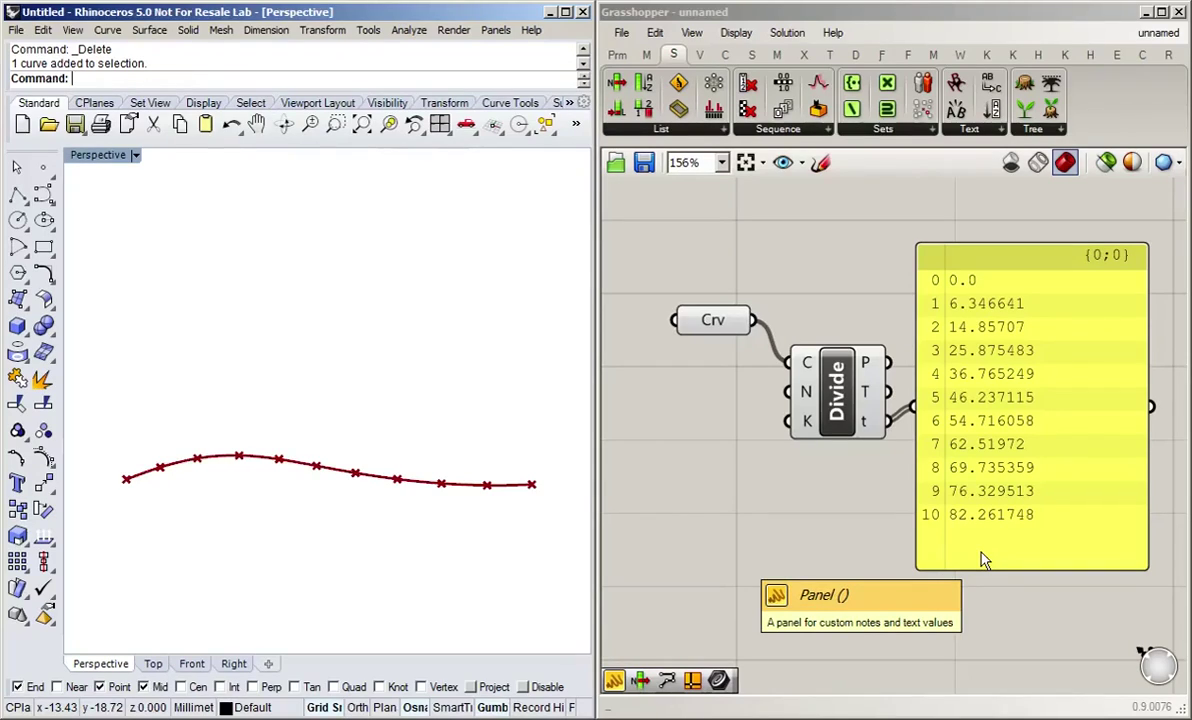
{"action": "left_click", "coordinate": [1005, 568]}
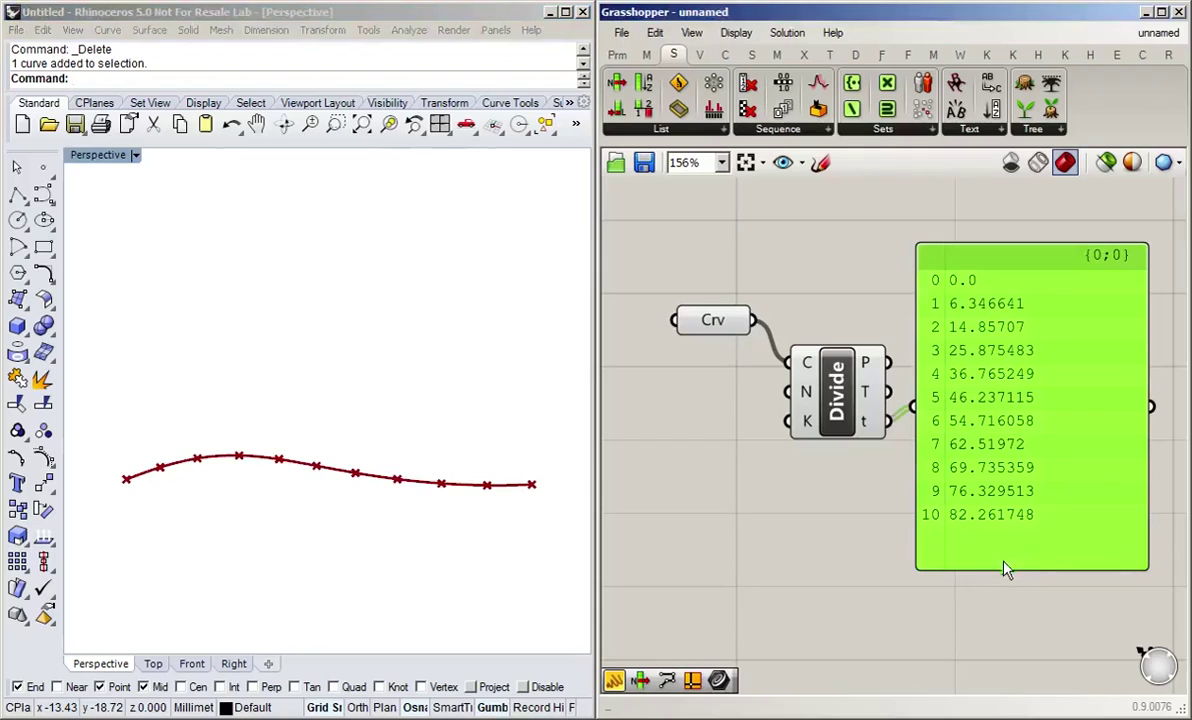
{"action": "left_click", "coordinate": [878, 551]}
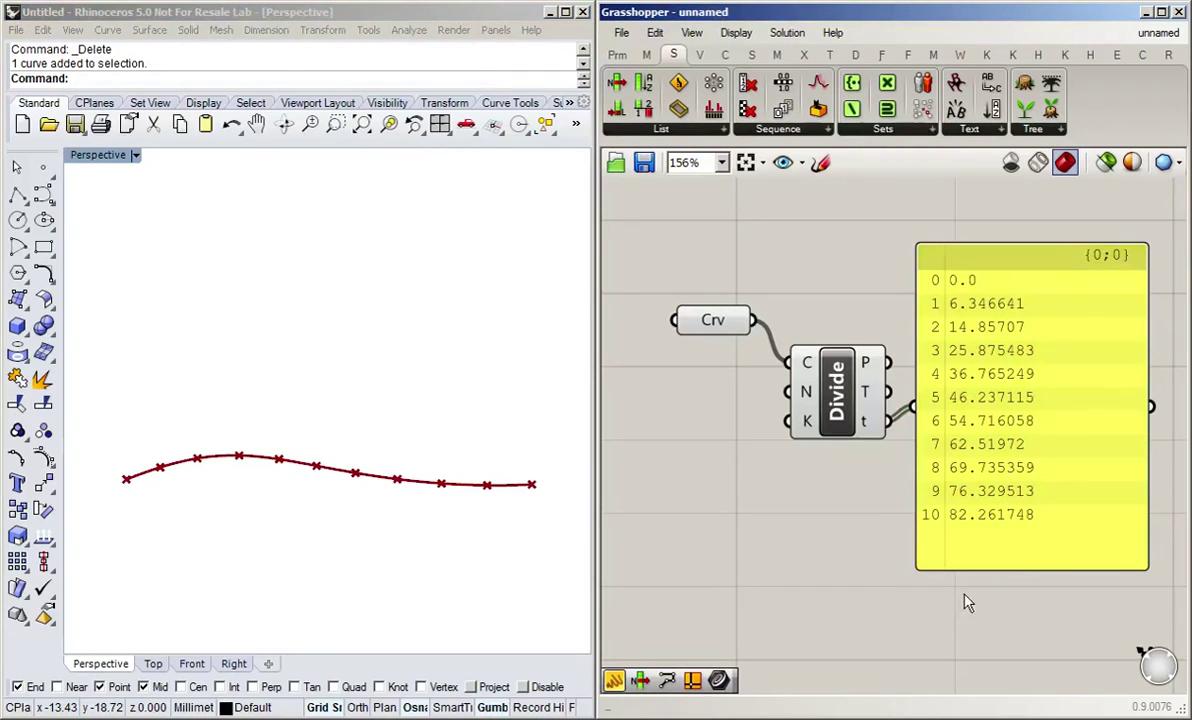
{"action": "left_click_drag", "start_coordinate": [978, 605], "coordinate": [703, 234]}
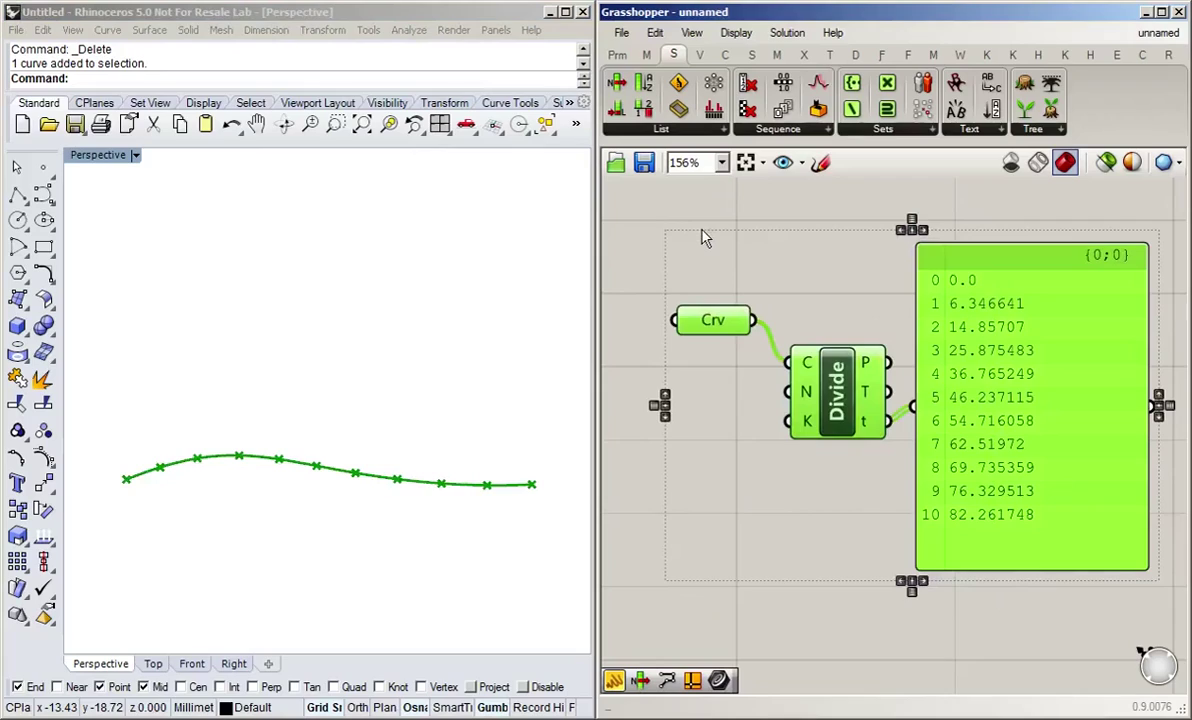
{"action": "key", "text": "Delete"}
Extrude the wavy curve straight up into a tall curved wall surface.
{"action": "left_click", "coordinate": [418, 444]}
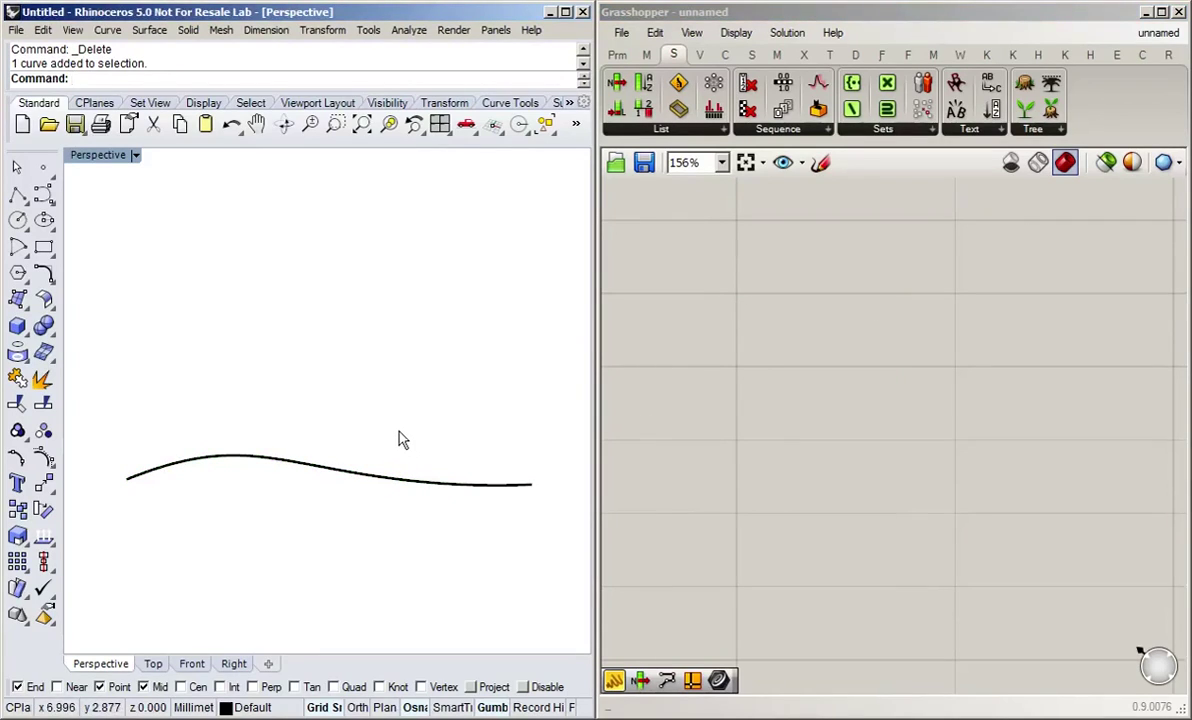
{"action": "left_click", "coordinate": [372, 470]}
{"action": "type", "text": "eCrv"}
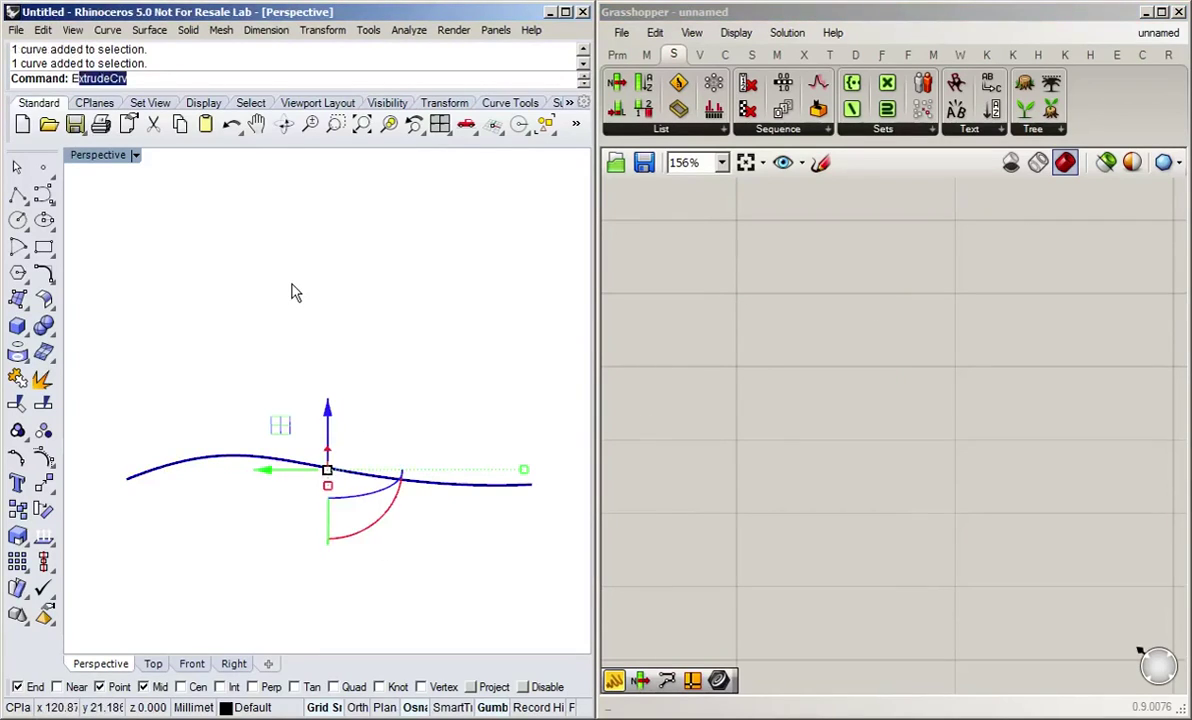
{"action": "key", "text": "Return"}
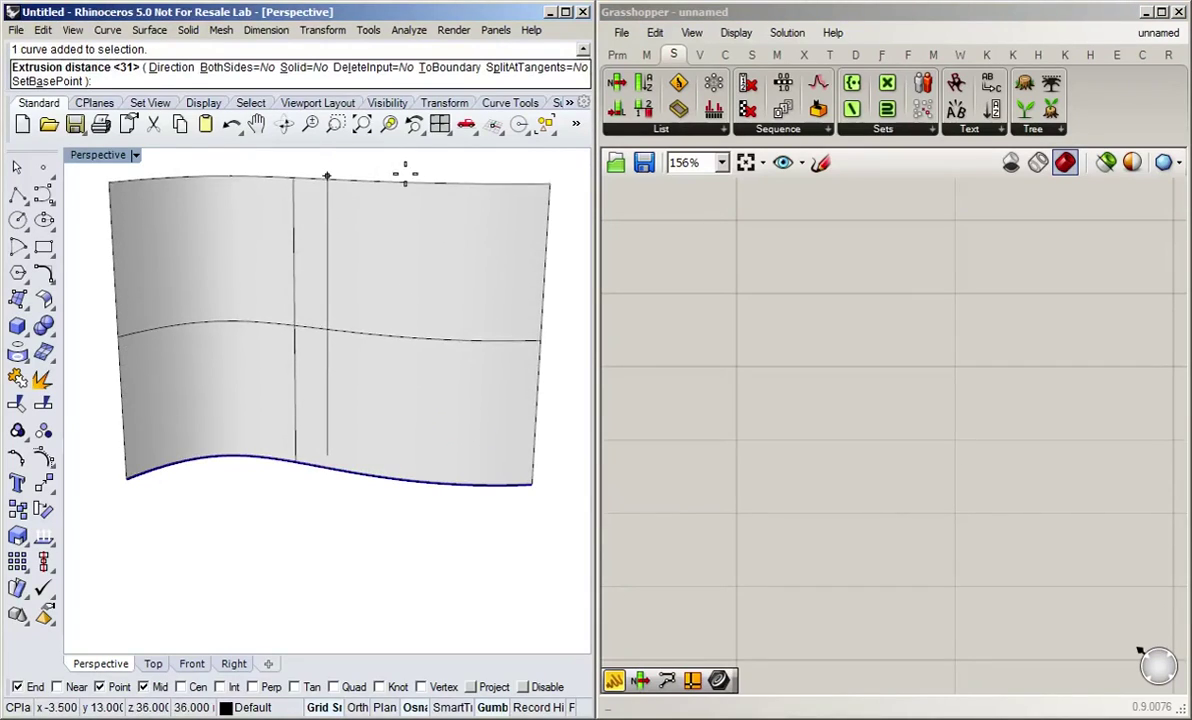
{"action": "left_click", "coordinate": [407, 216]}
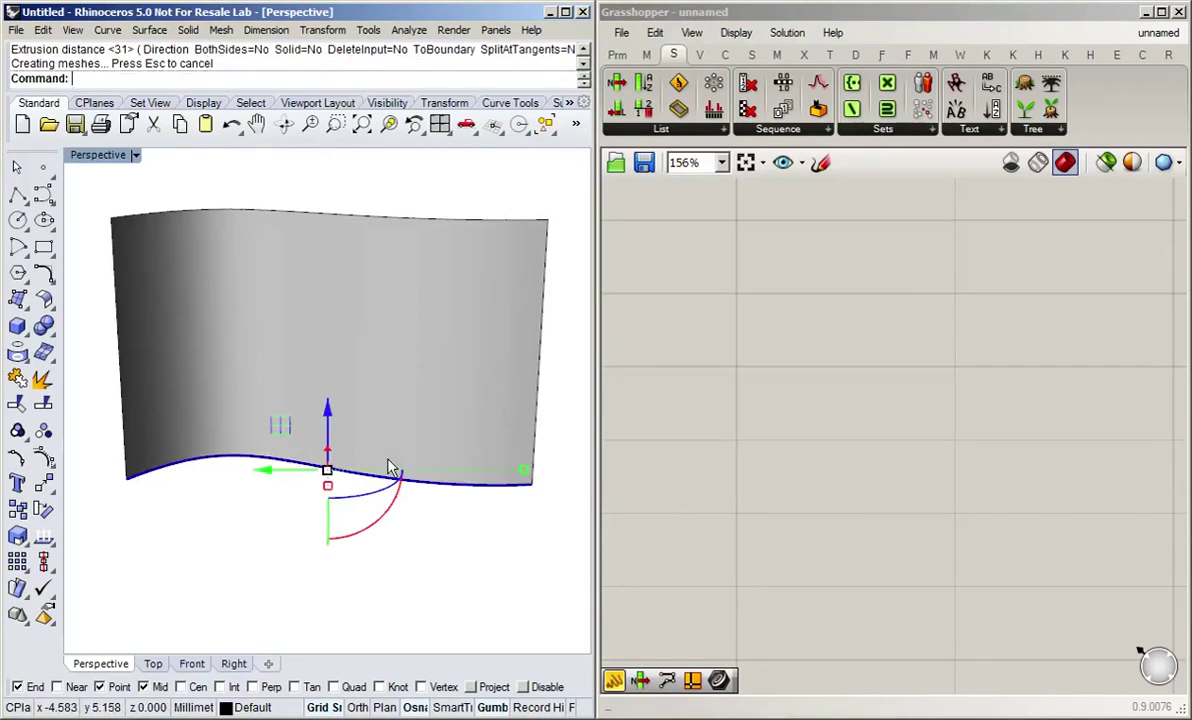
{"action": "left_click", "coordinate": [415, 558]}
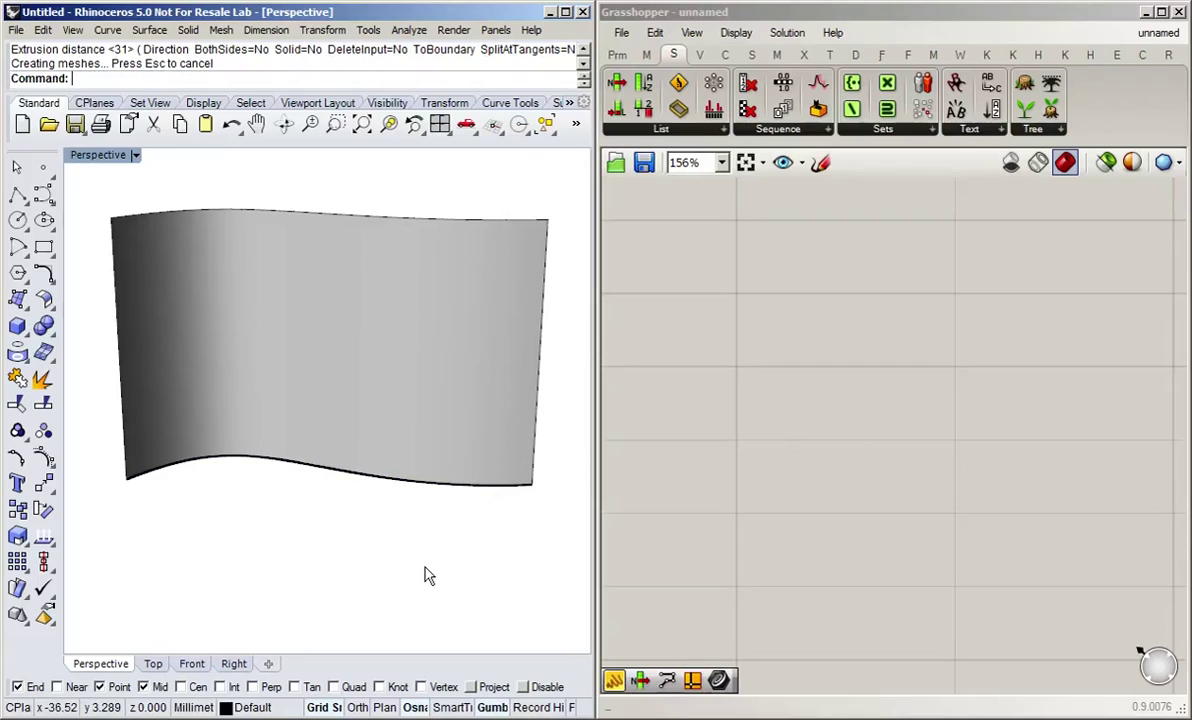
Place a Geometry parameter on the Grasshopper canvas.
{"action": "double_click", "coordinate": [740, 350]}
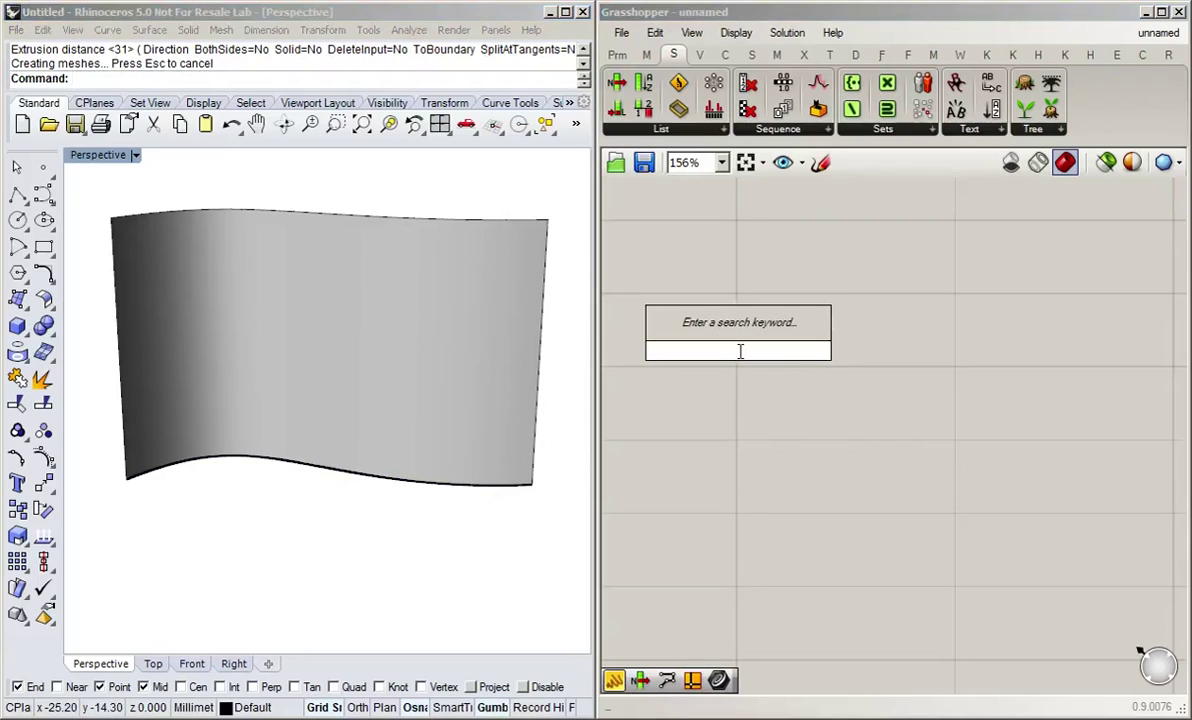
{"action": "type", "text": "pa"}
{"action": "key", "text": "BackSpace"}
{"action": "key", "text": "BackSpace"}
{"action": "type", "text": "geo"}
{"action": "left_click", "coordinate": [699, 328]}
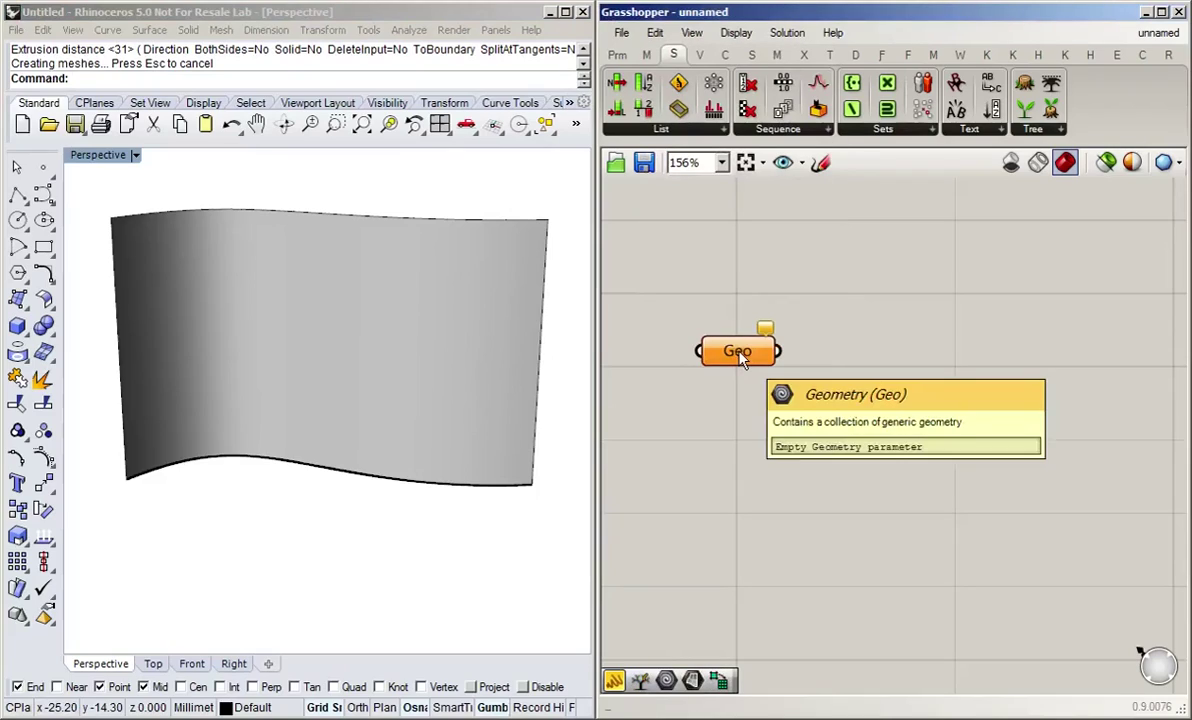
Reference the curved wall surface into the Geo parameter with Set one Geometry.
{"action": "left_click", "coordinate": [466, 363]}
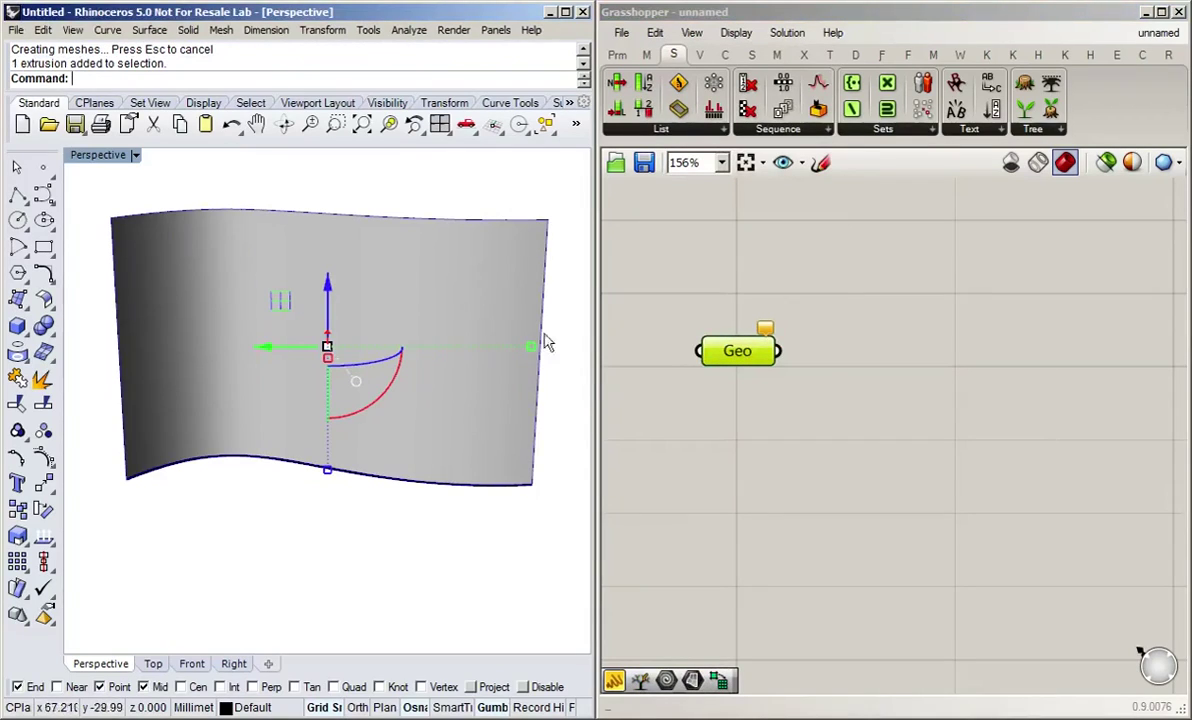
{"action": "right_click", "coordinate": [766, 356]}
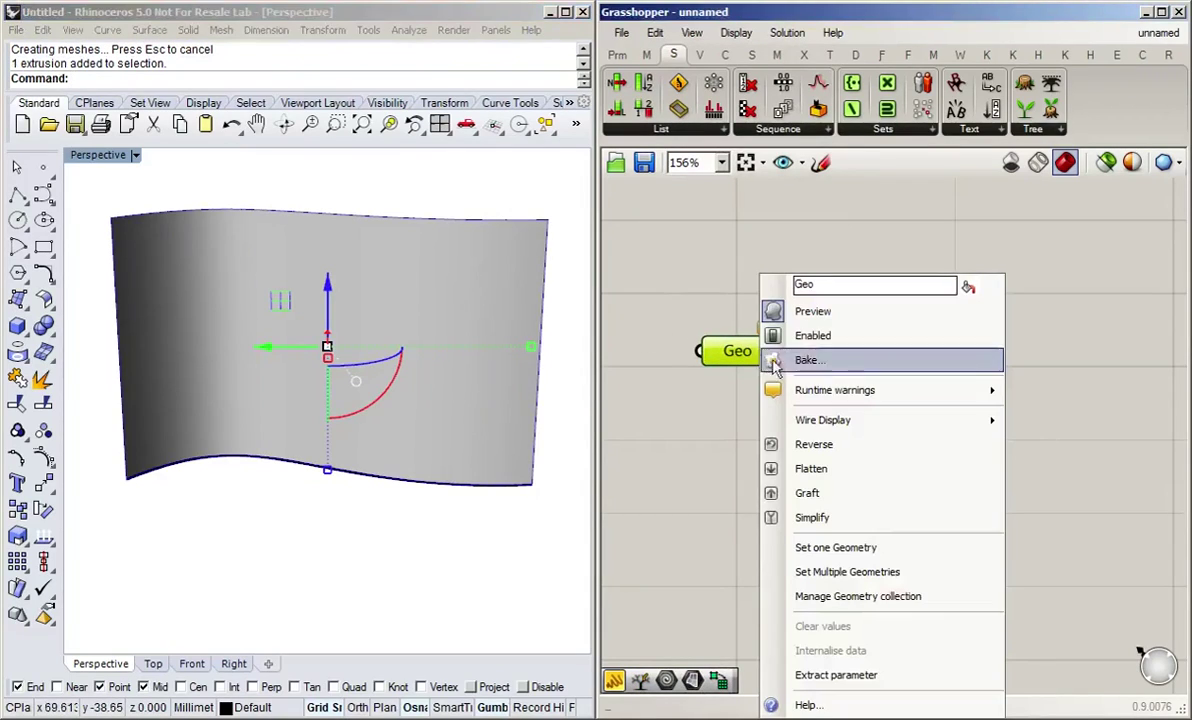
{"action": "left_click", "coordinate": [897, 550]}
{"action": "left_click", "coordinate": [838, 448]}
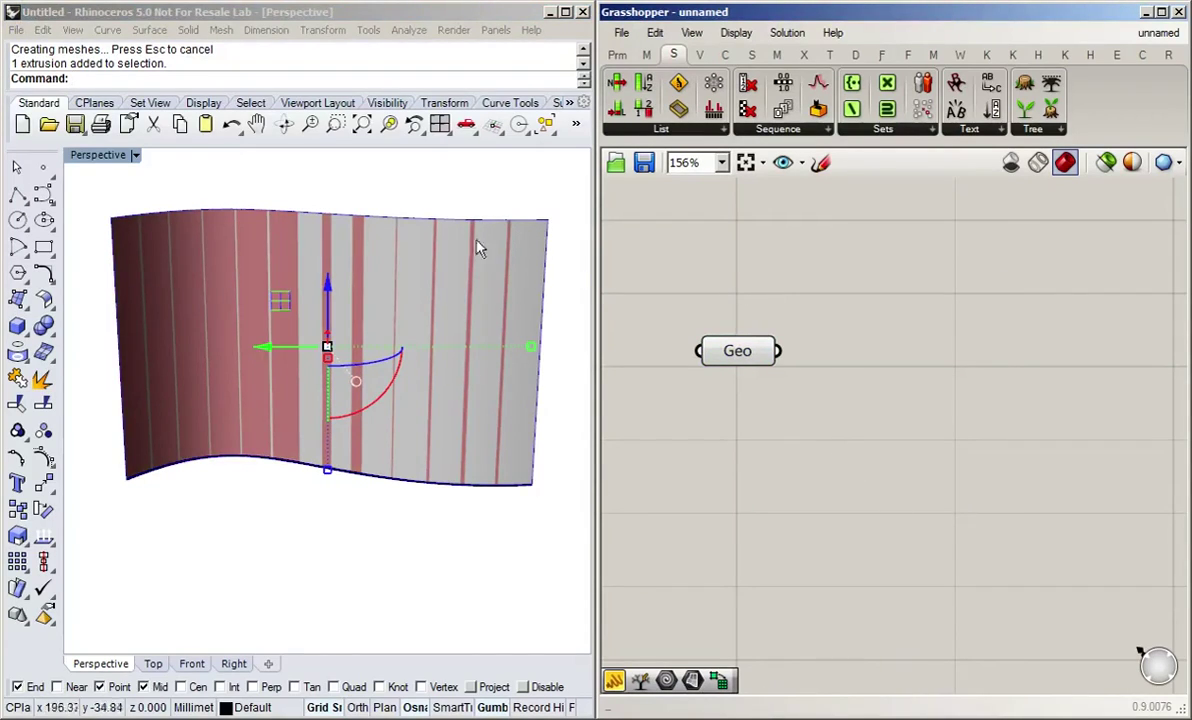
{"action": "left_click", "coordinate": [438, 205]}
Hide the original wall surface in Rhino and move the Geo parameter up.
{"action": "left_click", "coordinate": [449, 275]}
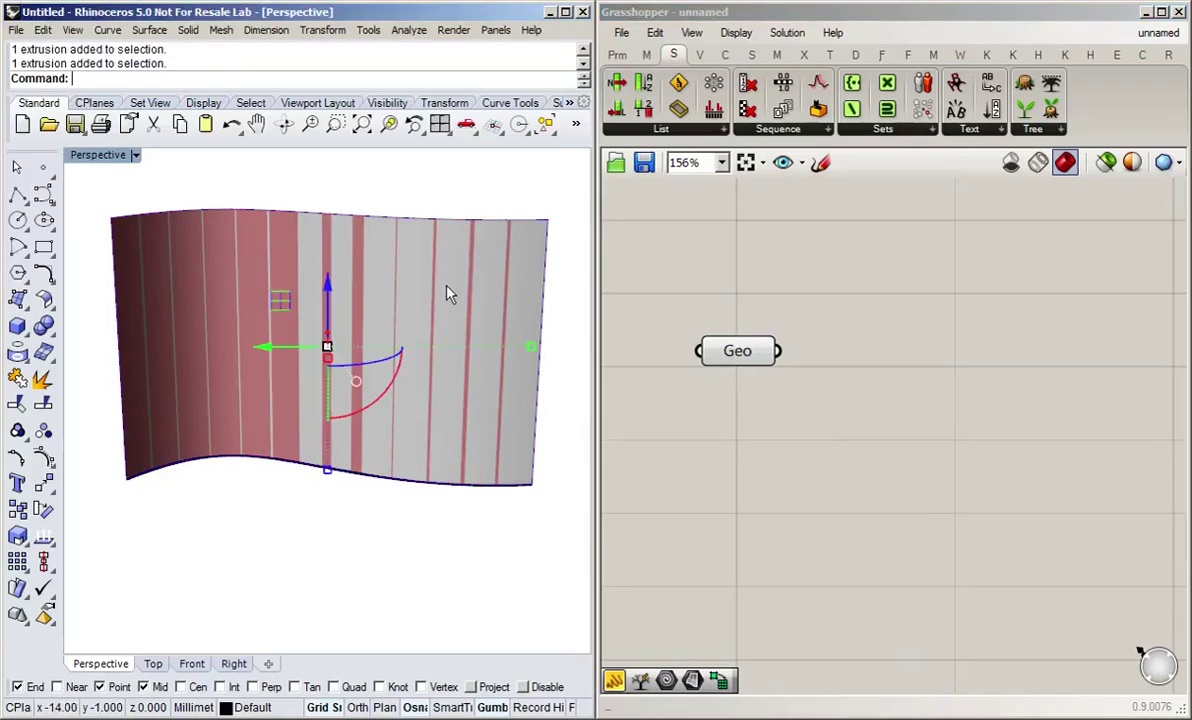
{"action": "right_click", "coordinate": [572, 145]}
{"action": "mouse_move", "coordinate": [655, 150]}
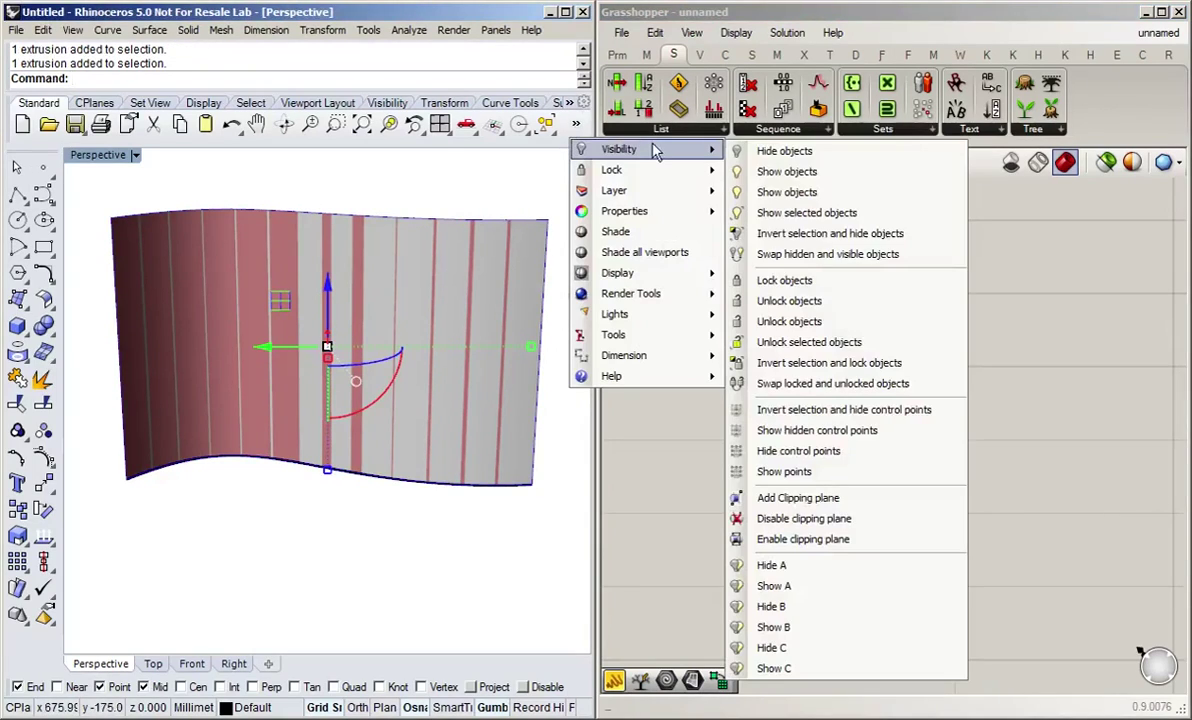
{"action": "left_click", "coordinate": [790, 151]}
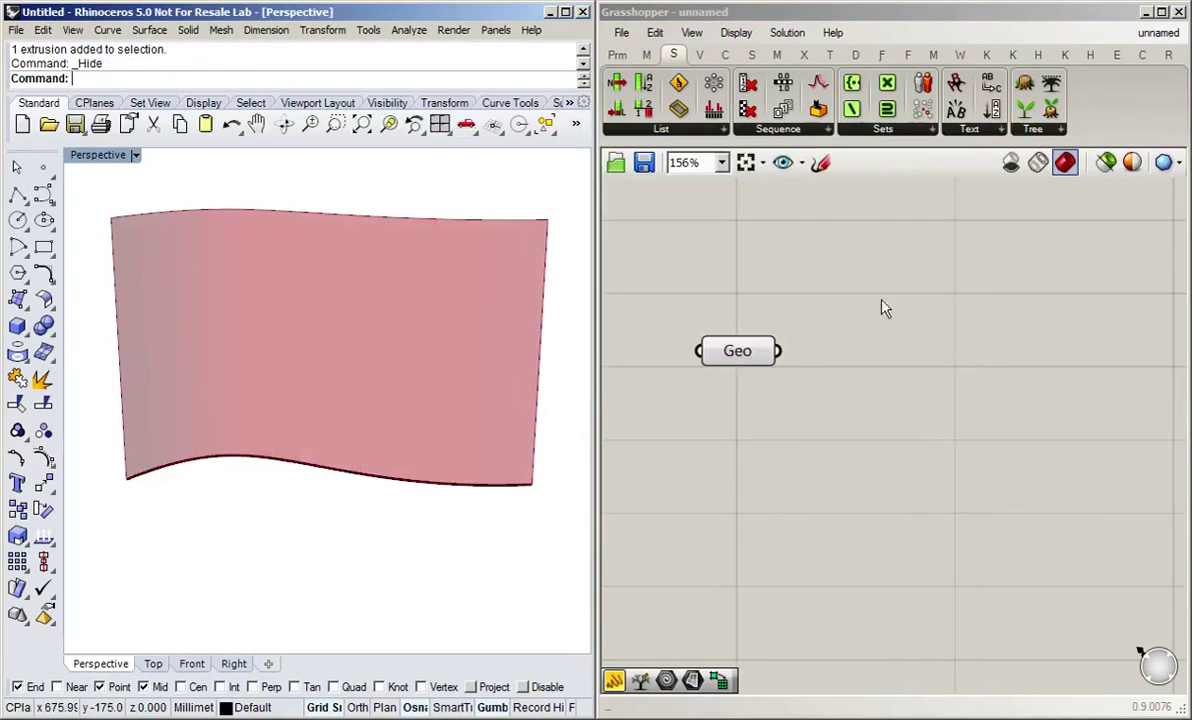
{"action": "left_click", "coordinate": [836, 310]}
{"action": "left_click", "coordinate": [715, 333]}
{"action": "left_click_drag", "start_coordinate": [715, 333], "coordinate": [727, 282]}
{"action": "left_click", "coordinate": [771, 365]}
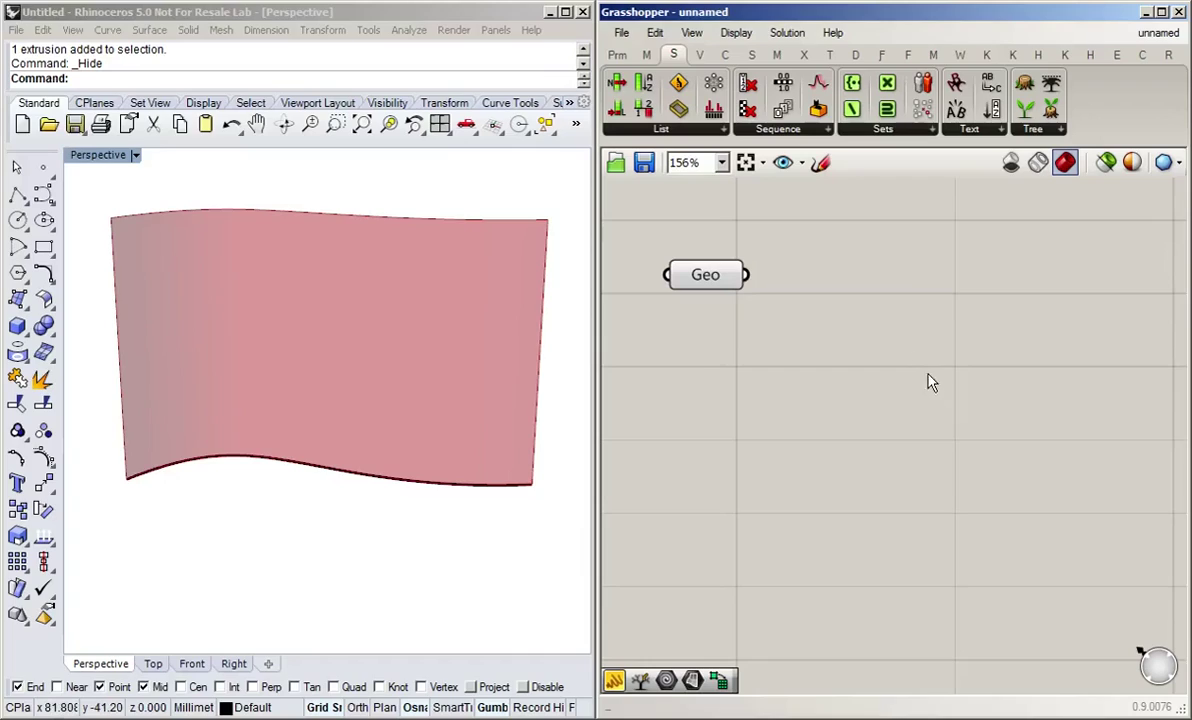
{"action": "left_click_drag", "start_coordinate": [711, 280], "coordinate": [711, 271]}
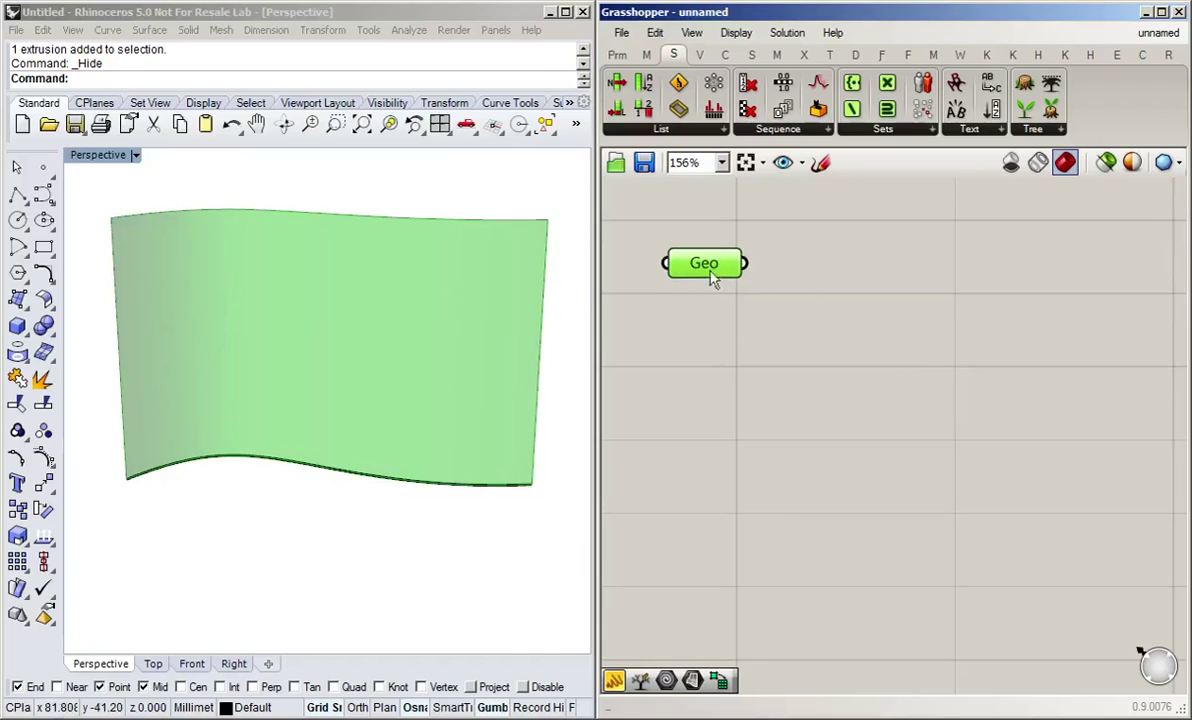
{"action": "left_click", "coordinate": [838, 327]}
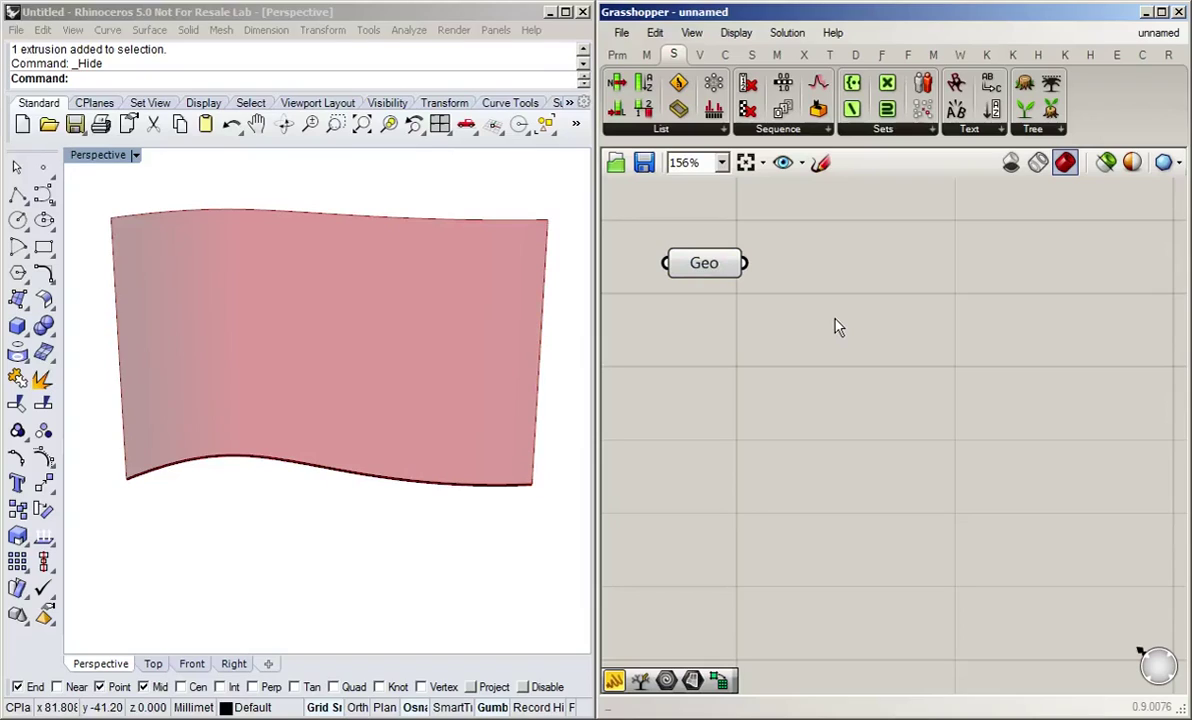
Add a Divide Domain² component and feed the Geo wall into its I input.
{"action": "double_click", "coordinate": [849, 333]}
{"action": "type", "text": "div"}
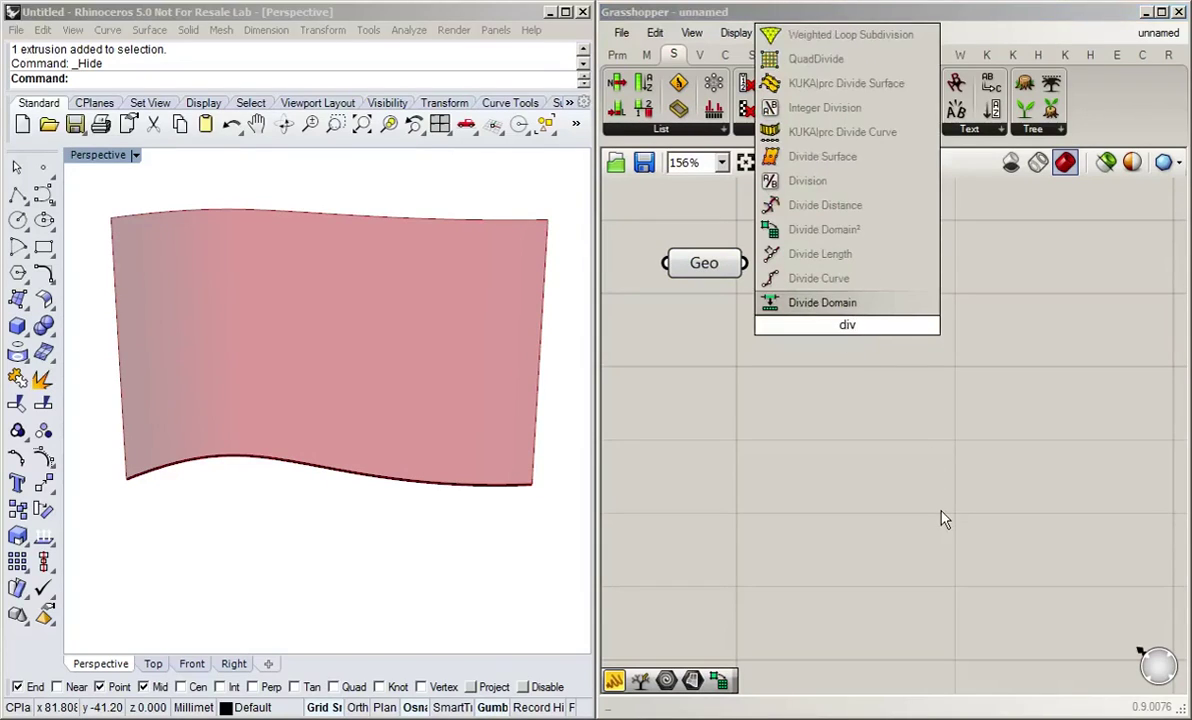
{"action": "key", "text": "Up"}
{"action": "key", "text": "Up"}
{"action": "key", "text": "Up"}
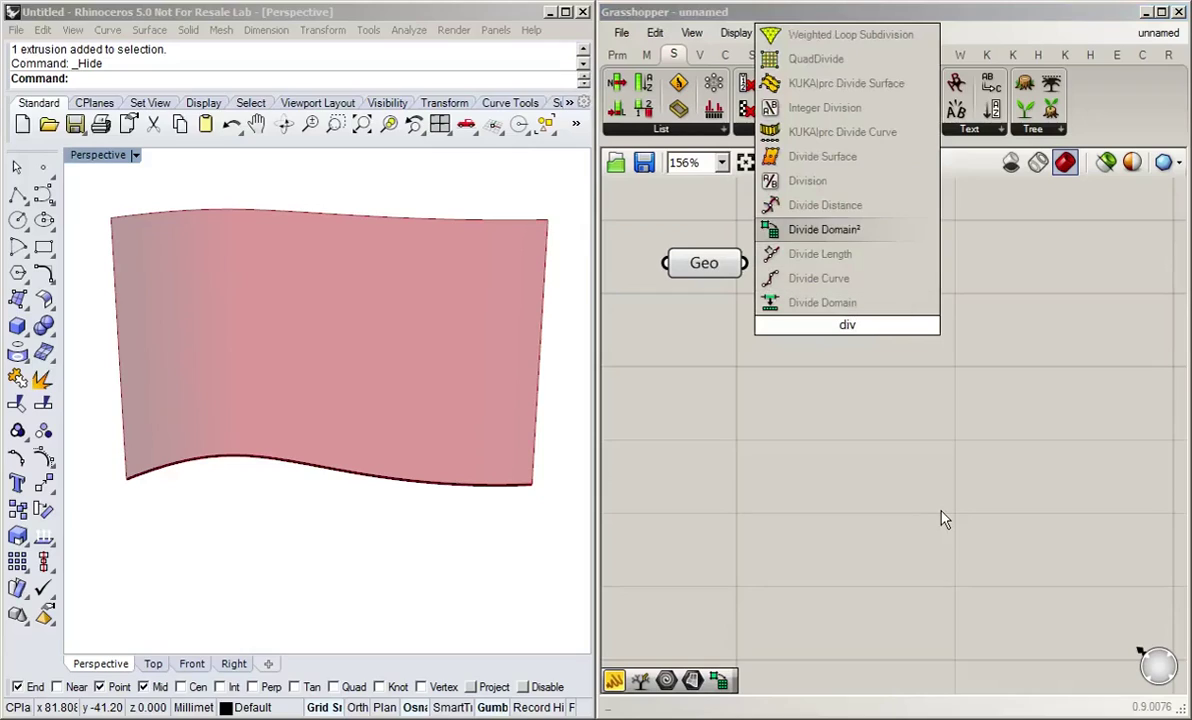
{"action": "left_click", "coordinate": [797, 234]}
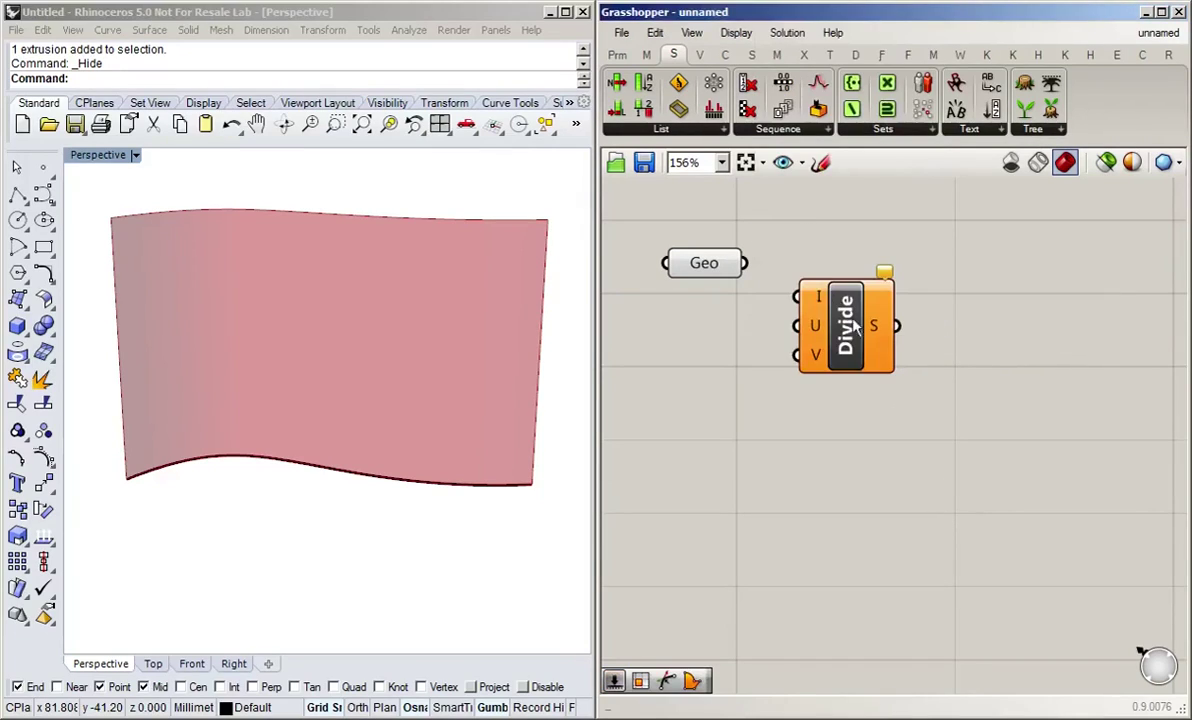
{"action": "left_click_drag", "start_coordinate": [880, 343], "coordinate": [860, 366]}
{"action": "left_click", "coordinate": [951, 410]}
{"action": "left_click_drag", "start_coordinate": [745, 263], "coordinate": [806, 304]}
{"action": "left_click_drag", "start_coordinate": [867, 360], "coordinate": [935, 368]}
{"action": "left_click", "coordinate": [931, 474]}
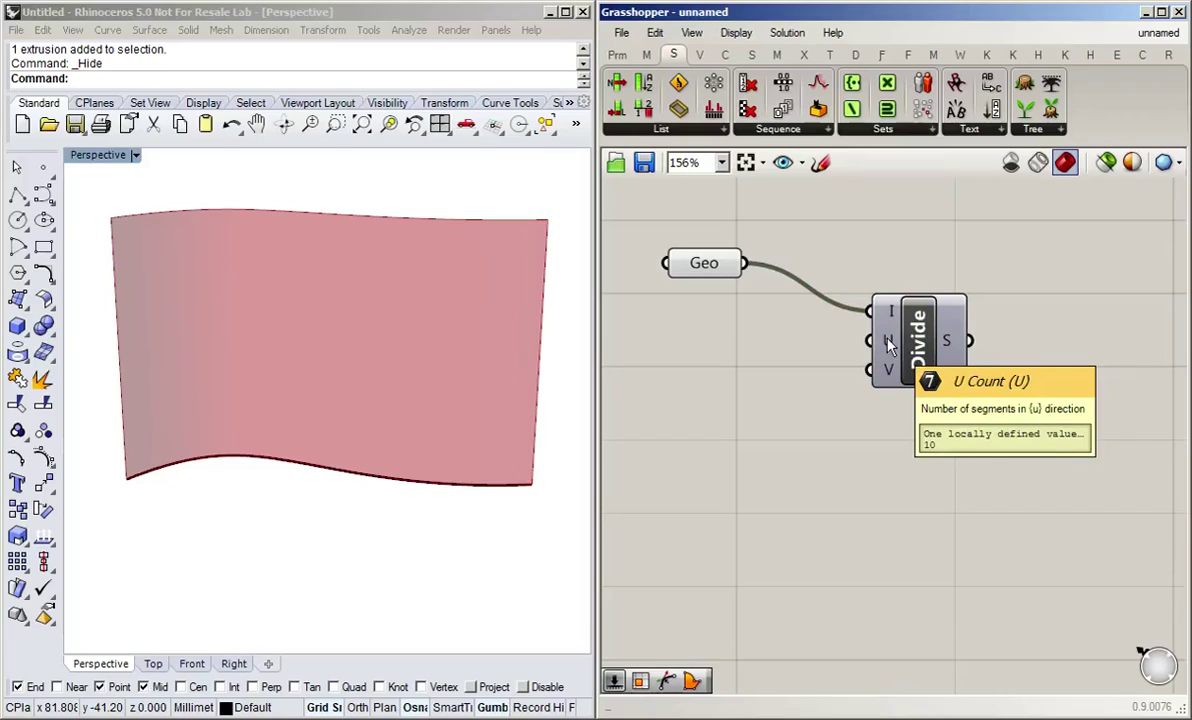
Create a number slider set to 5 and copy it below.
{"action": "double_click", "coordinate": [704, 343]}
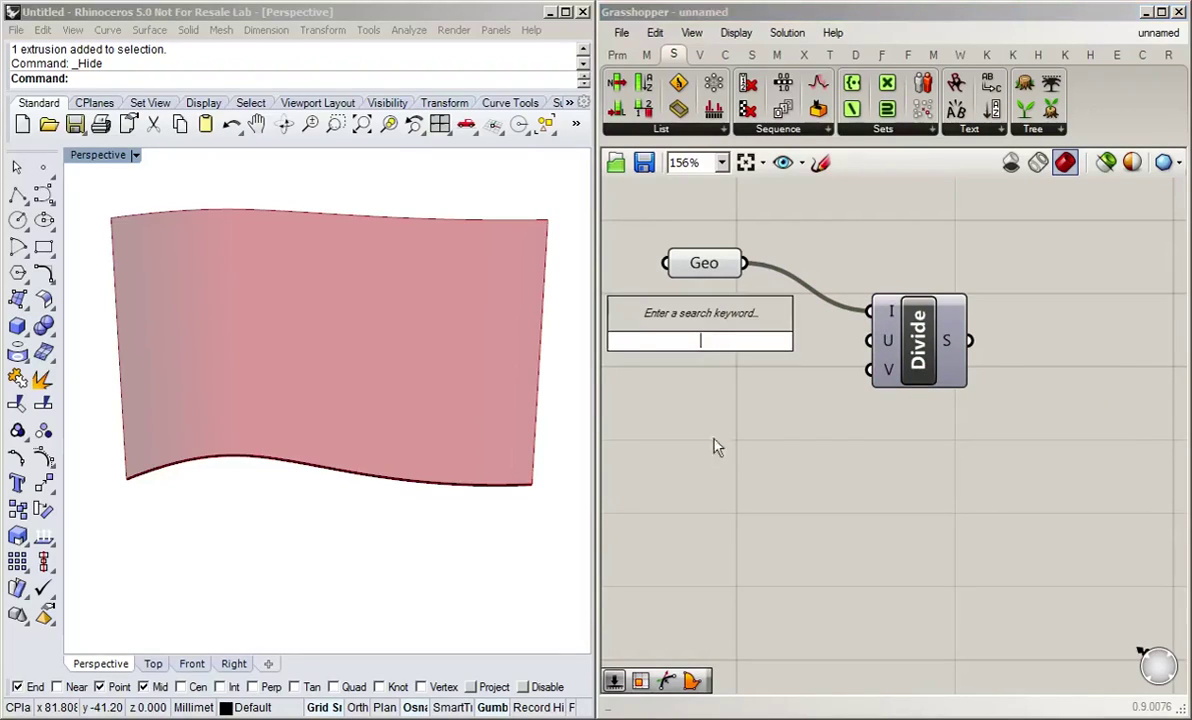
{"action": "type", "text": "5"}
{"action": "key", "text": "Return"}
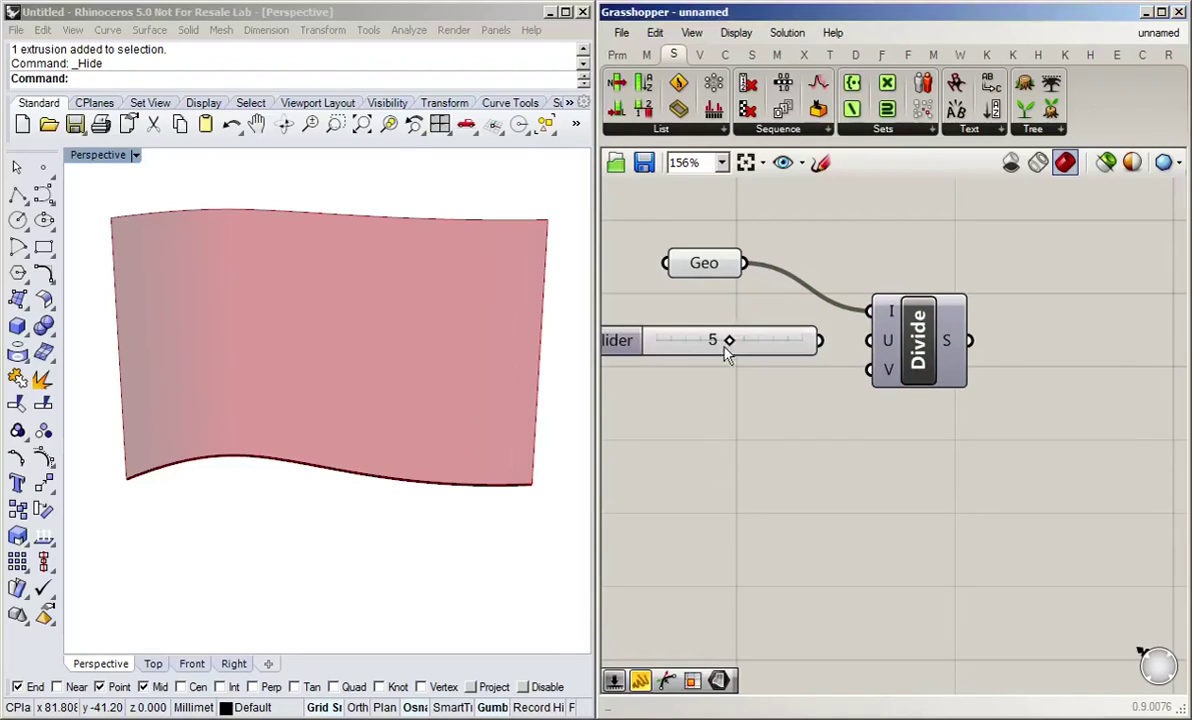
{"action": "right_click_drag", "start_coordinate": [802, 462], "coordinate": [817, 424]}
{"action": "left_click", "coordinate": [790, 342]}
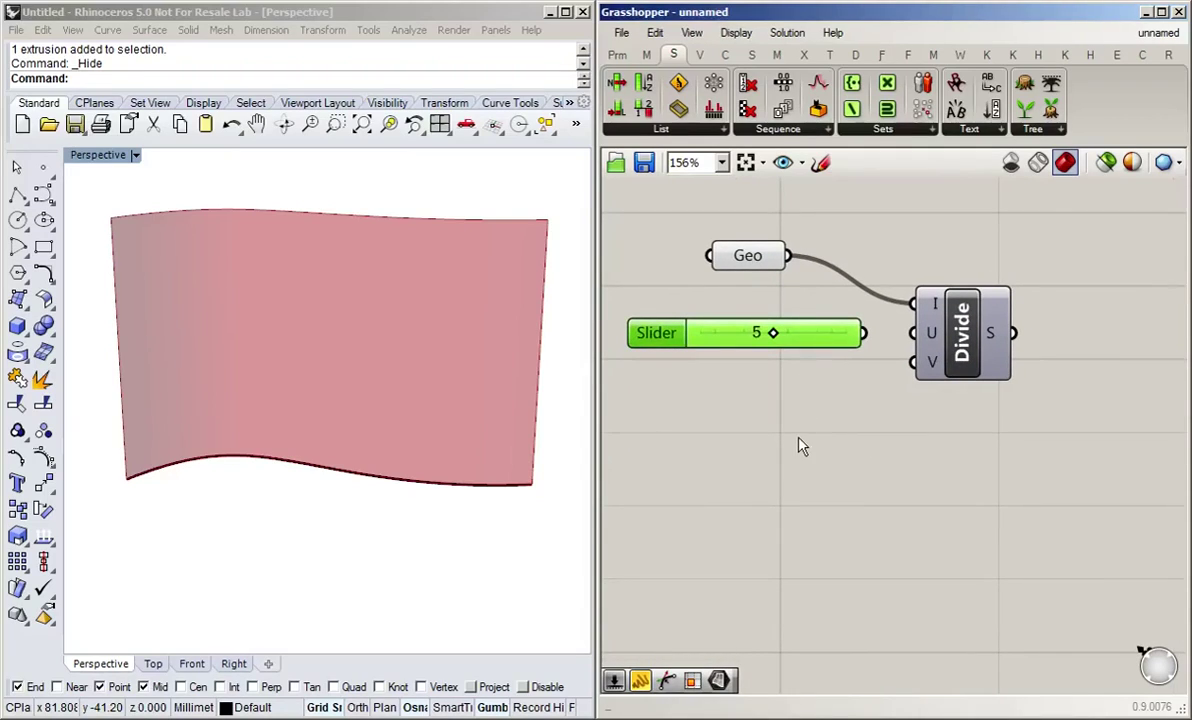
{"action": "left_click_drag", "start_coordinate": [784, 345], "coordinate": [788, 403]}
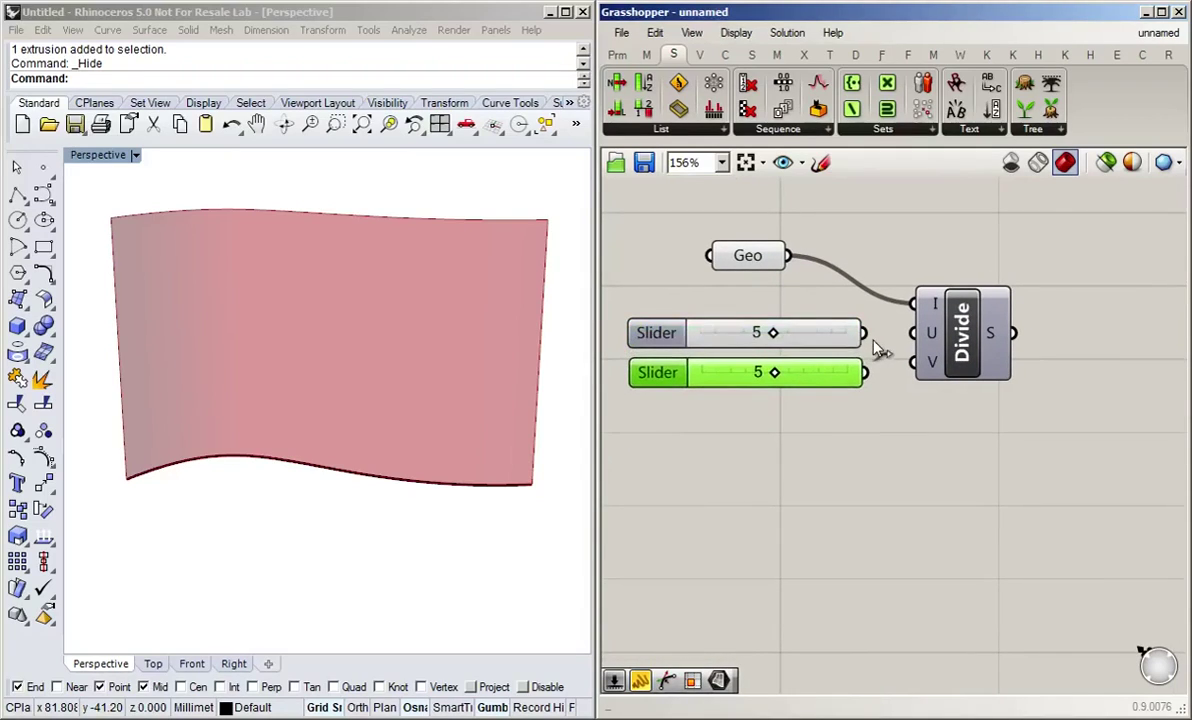
Wire the sliders to Divide's U and V inputs as U Count and V Count.
{"action": "left_click_drag", "start_coordinate": [881, 333], "coordinate": [913, 333]}
{"action": "left_click_drag", "start_coordinate": [887, 380], "coordinate": [913, 362]}
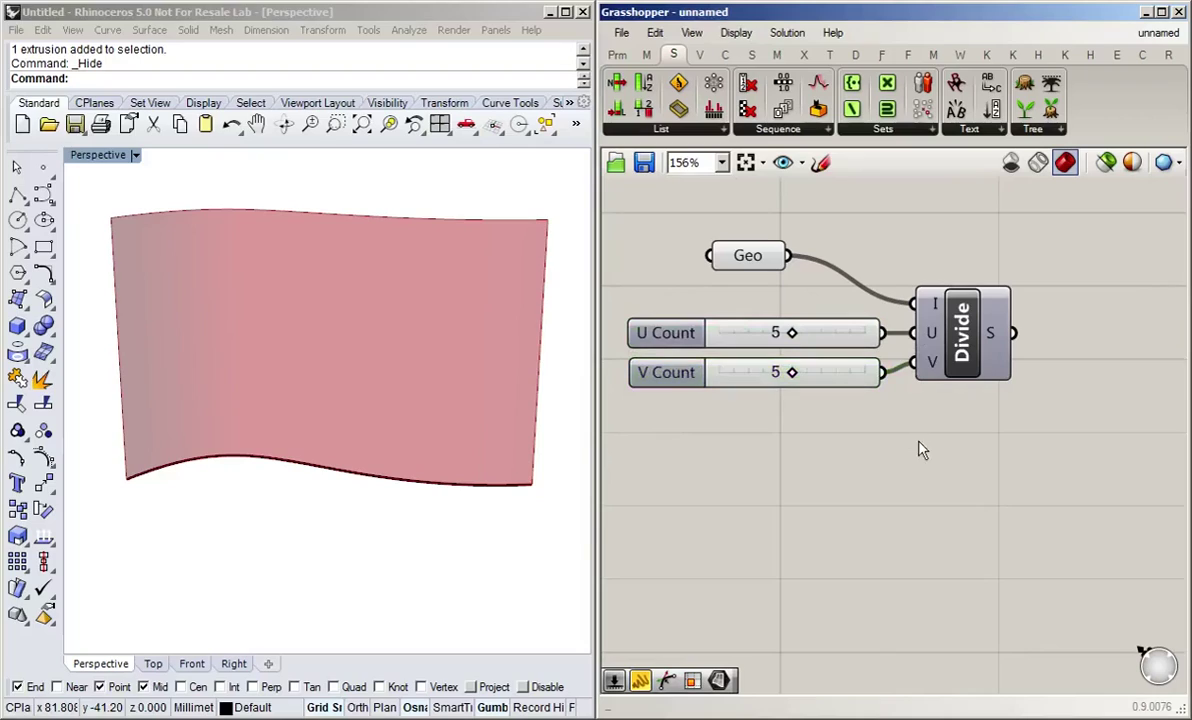
{"action": "left_click", "coordinate": [650, 379]}
{"action": "left_click", "coordinate": [652, 343]}
{"action": "left_click_drag", "start_coordinate": [652, 343], "coordinate": [657, 343]}
Add a Panel beside Divide and wire Divide's S output into it.
{"action": "double_click", "coordinate": [833, 476]}
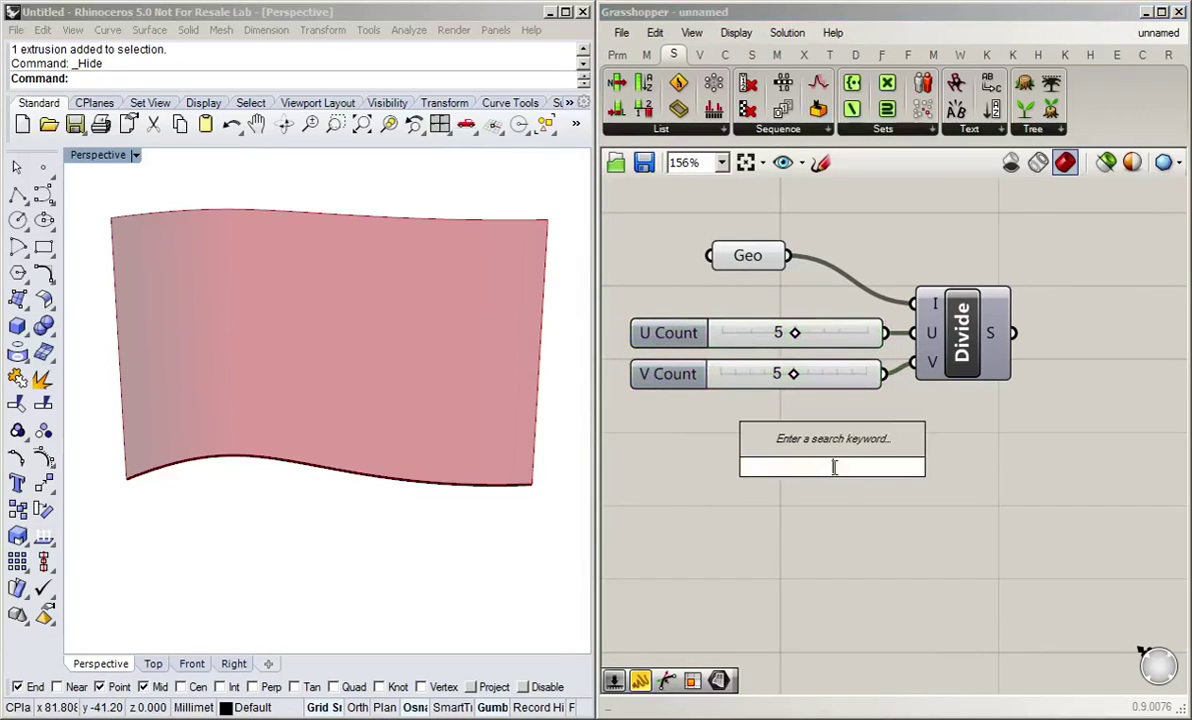
{"action": "type", "text": "pan"}
{"action": "key", "text": "Return"}
{"action": "left_click_drag", "start_coordinate": [816, 479], "coordinate": [1022, 496]}
{"action": "left_click_drag", "start_coordinate": [1020, 342], "coordinate": [918, 478]}
Enlarge the panel to list each sub-domain on one line, then zoom out.
{"action": "right_click_drag", "start_coordinate": [1040, 634], "coordinate": [993, 457]}
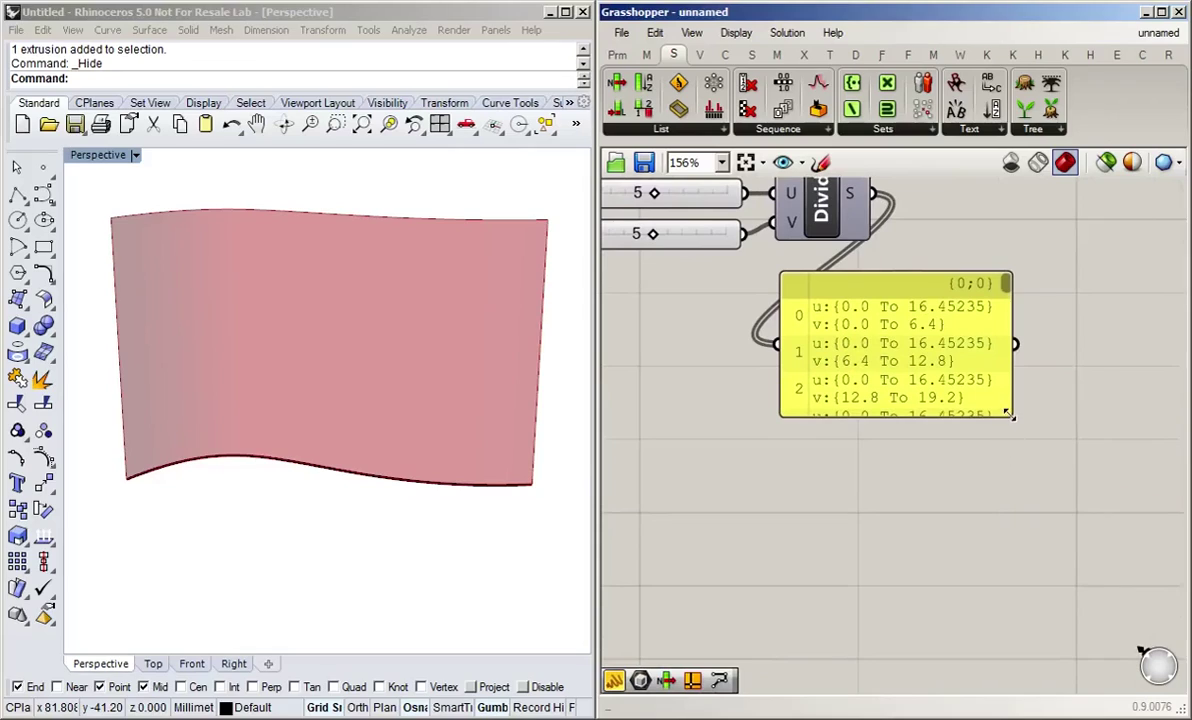
{"action": "left_click_drag", "start_coordinate": [1009, 415], "coordinate": [1180, 410]}
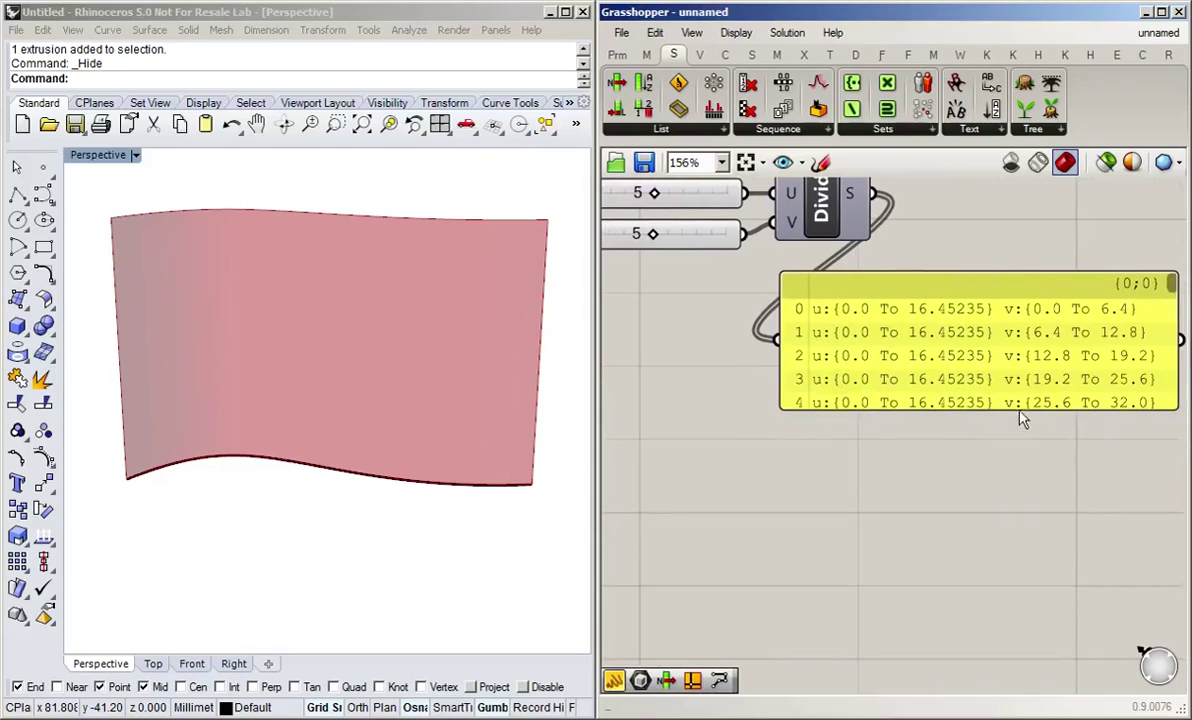
{"action": "left_click_drag", "start_coordinate": [1019, 408], "coordinate": [1005, 610]}
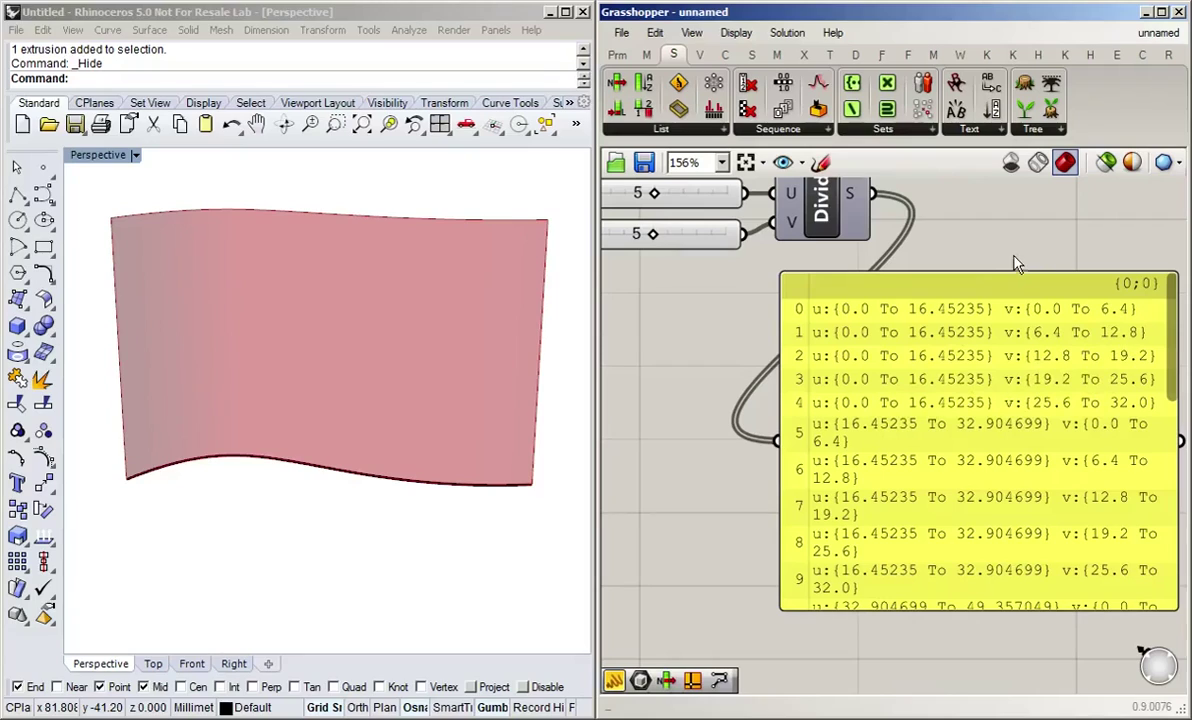
{"action": "left_click", "coordinate": [1012, 338]}
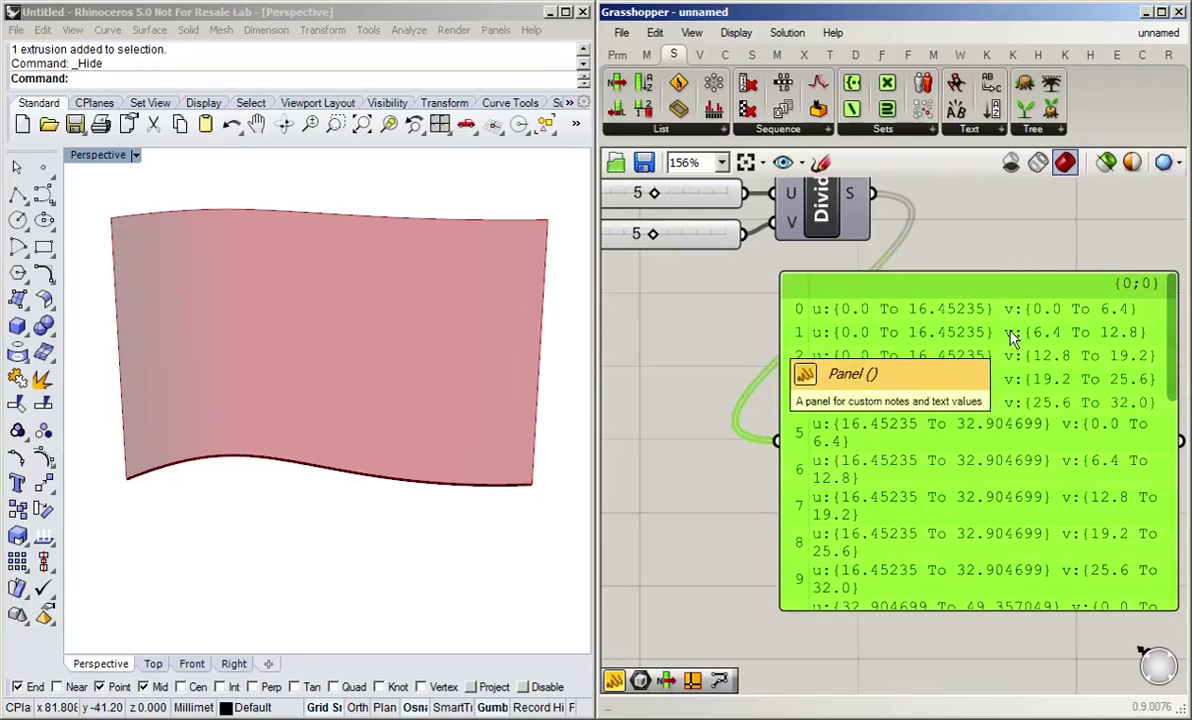
{"action": "left_click", "coordinate": [998, 244]}
{"action": "scroll", "coordinate": [998, 244], "scroll_direction": "down", "scroll_amount": 1}
{"action": "right_click_drag", "start_coordinate": [998, 242], "coordinate": [1063, 362]}
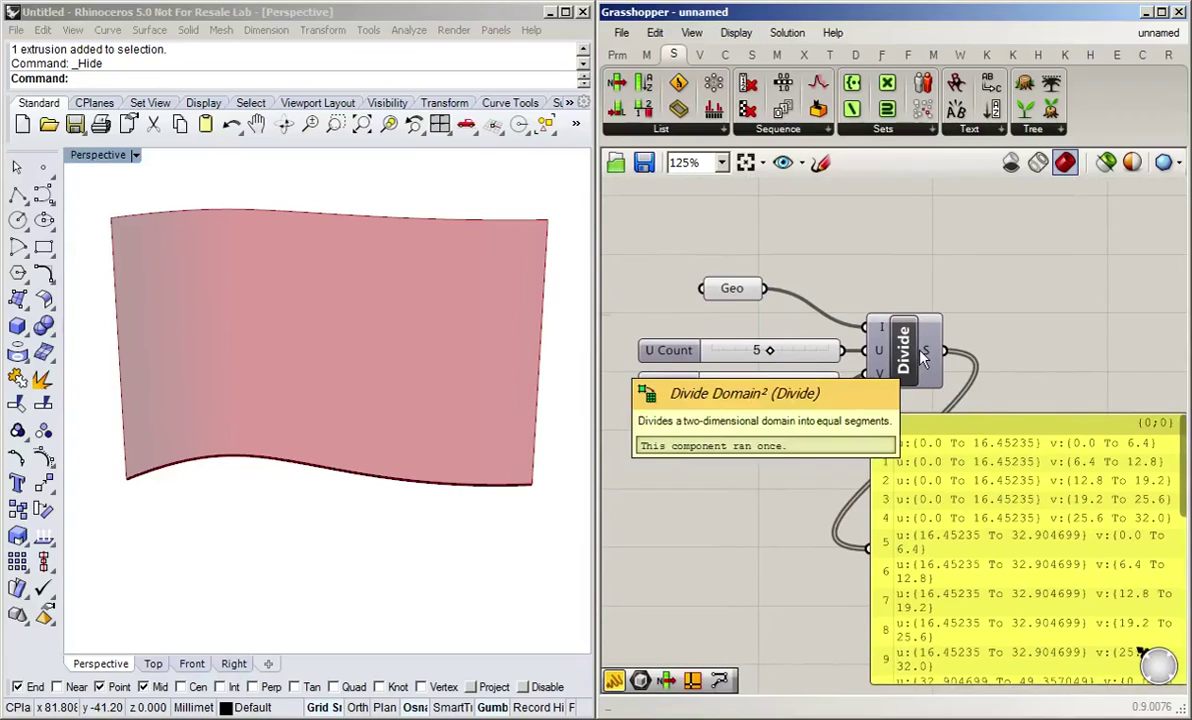
Add an Isotrim component with Geo into S and Divide's sub-domains into D.
{"action": "double_click", "coordinate": [1024, 280]}
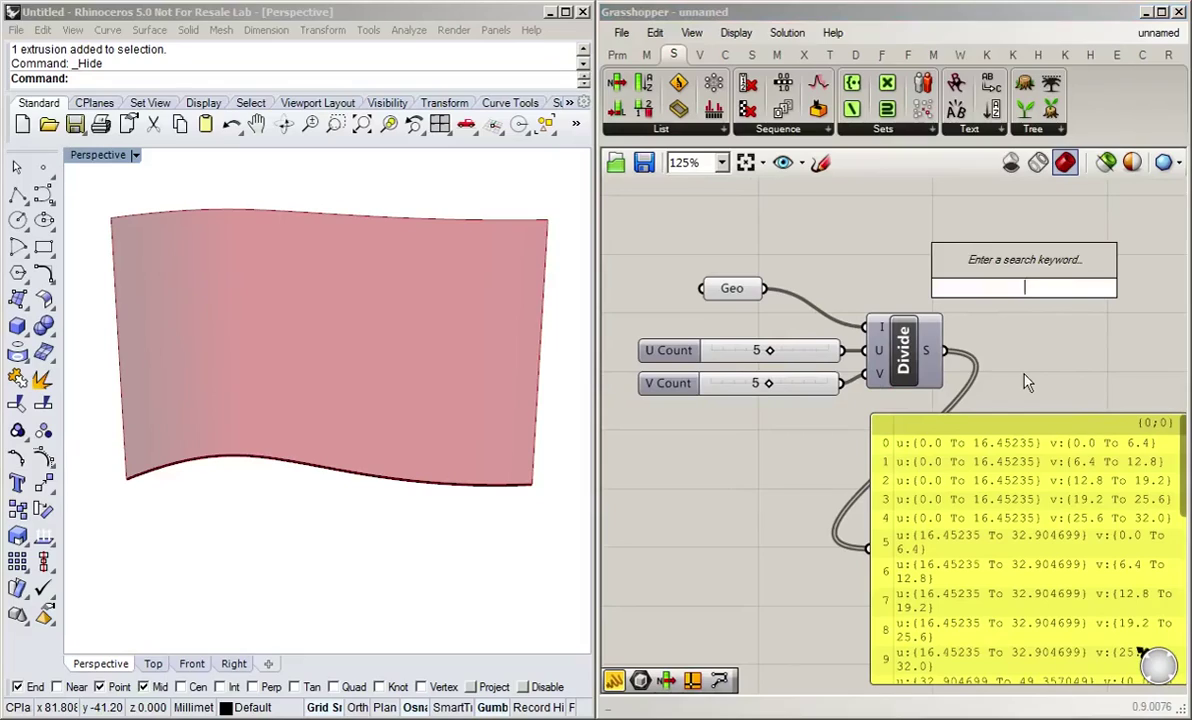
{"action": "type", "text": "iso"}
{"action": "key", "text": "Up"}
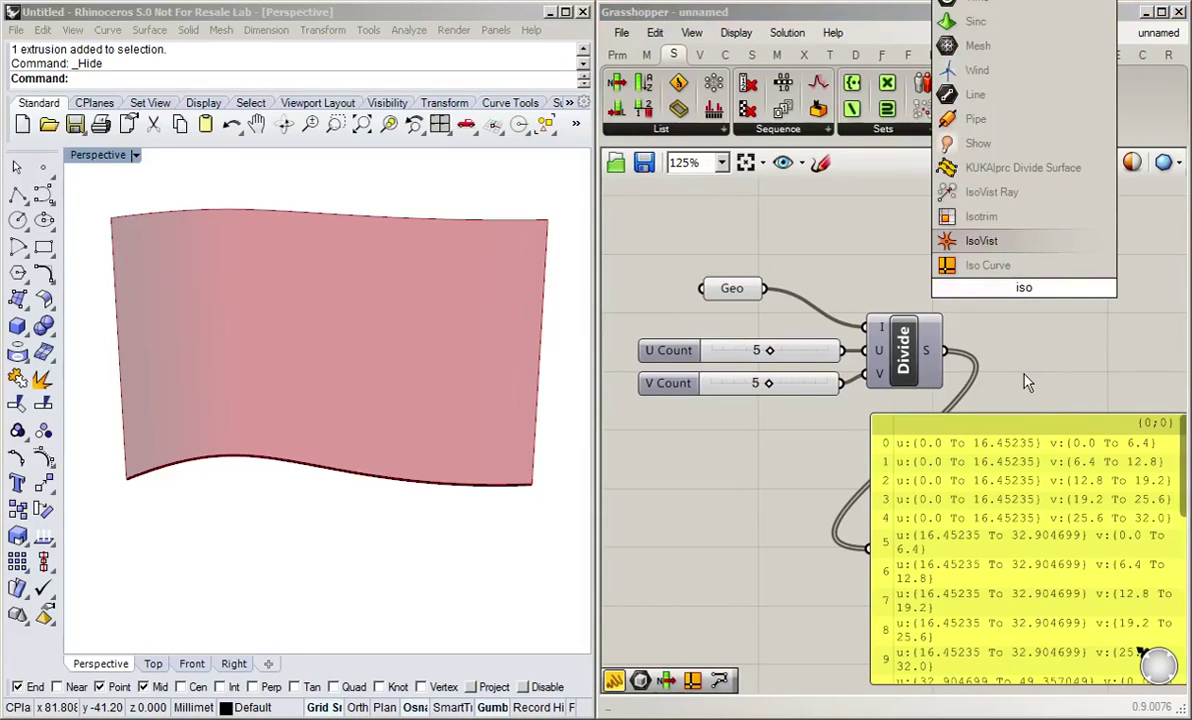
{"action": "key", "text": "Up"}
{"action": "key", "text": "Return"}
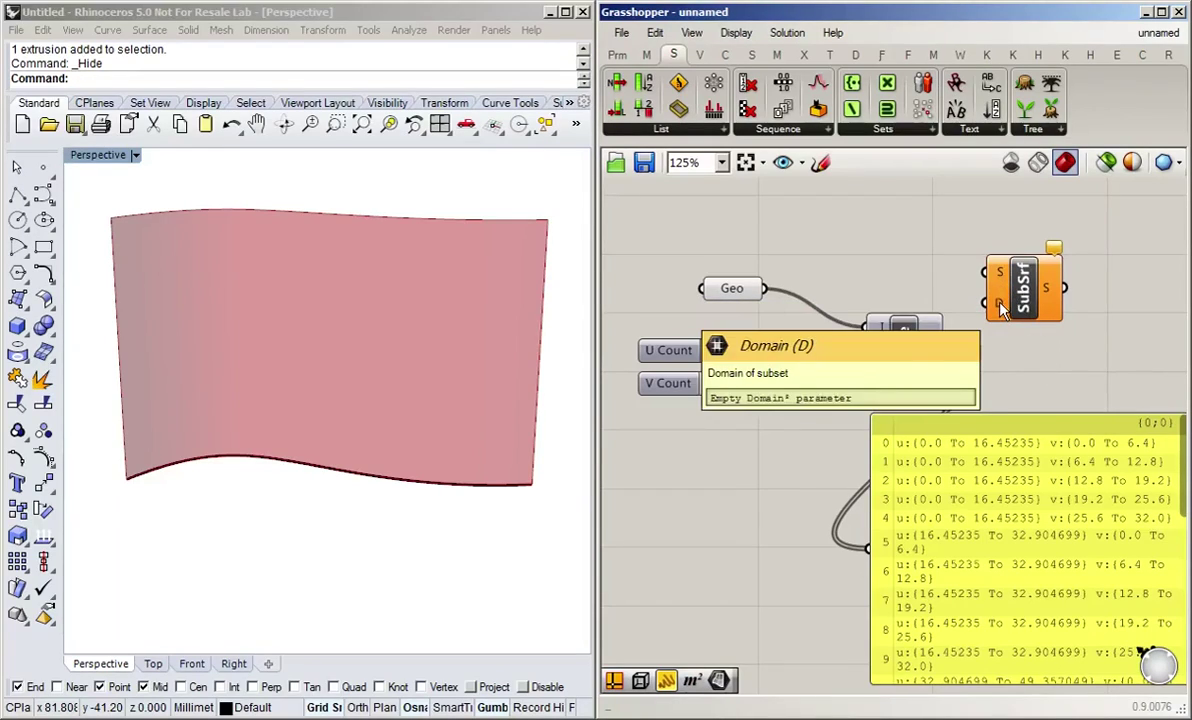
{"action": "left_click_drag", "start_coordinate": [766, 289], "coordinate": [990, 272]}
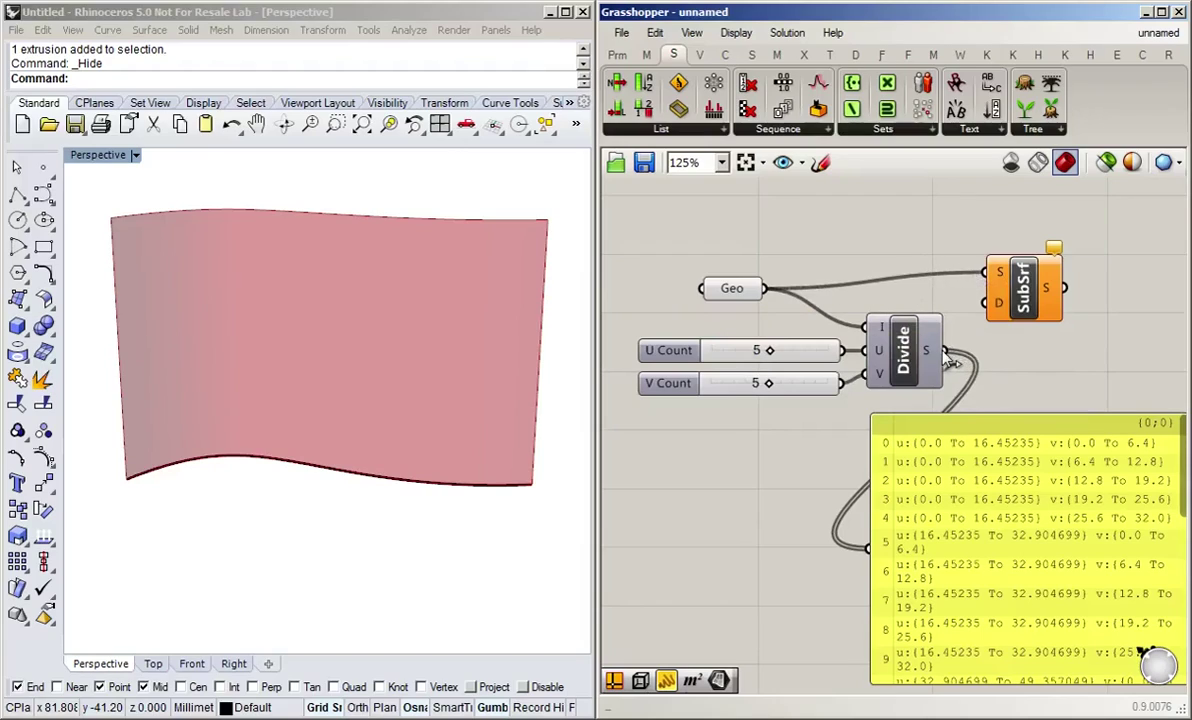
{"action": "left_click_drag", "start_coordinate": [947, 350], "coordinate": [1072, 298]}
{"action": "left_click_drag", "start_coordinate": [903, 350], "coordinate": [922, 348]}
{"action": "left_click", "coordinate": [880, 251]}
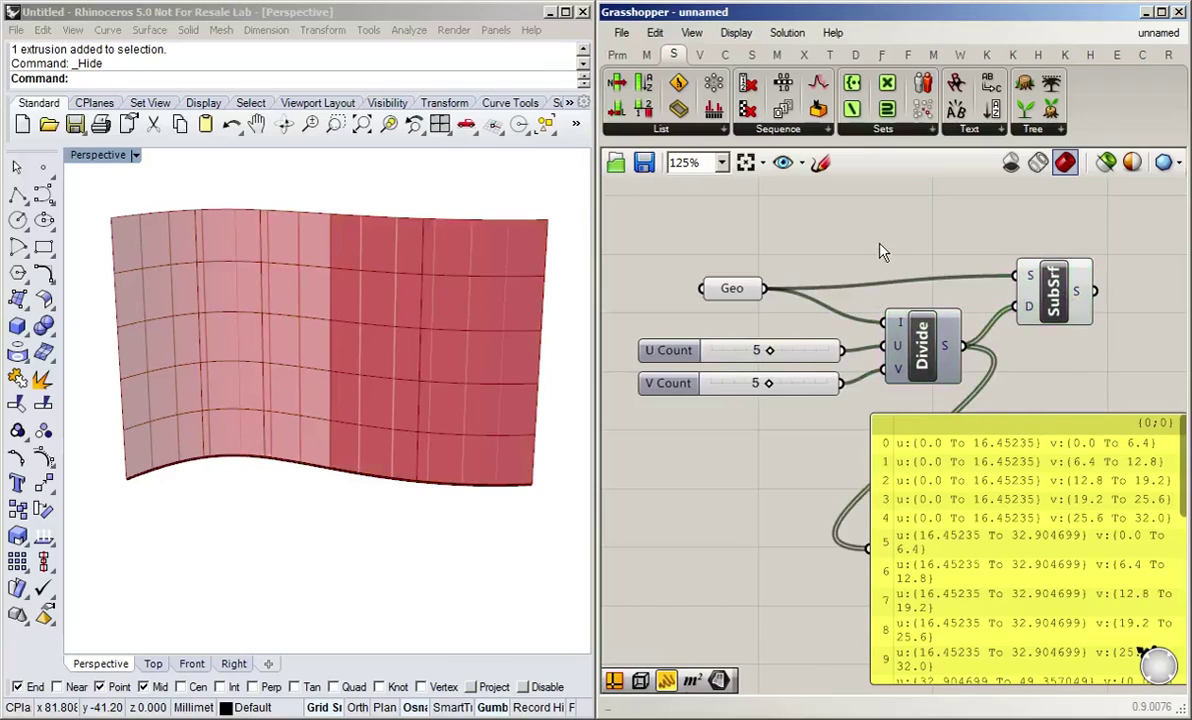
Disable the Geo parameter's preview, then delete the yellow interval panel.
{"action": "left_click", "coordinate": [727, 288]}
{"action": "middle_click", "coordinate": [830, 275]}
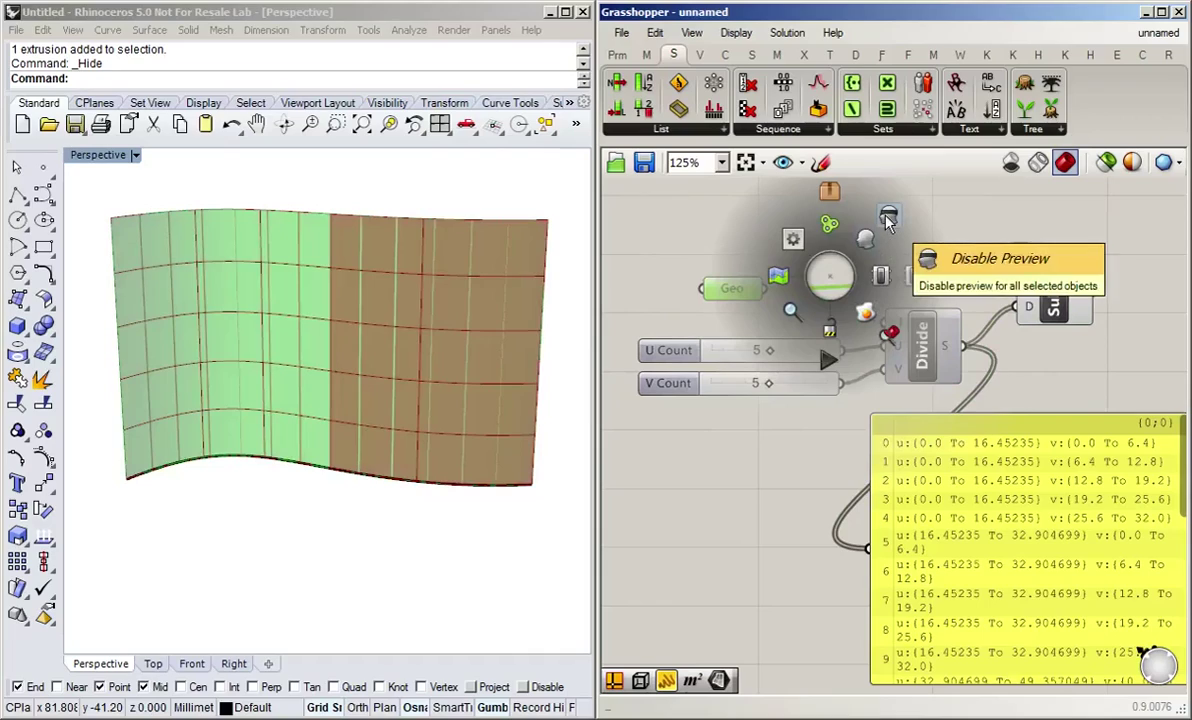
{"action": "left_click", "coordinate": [865, 238]}
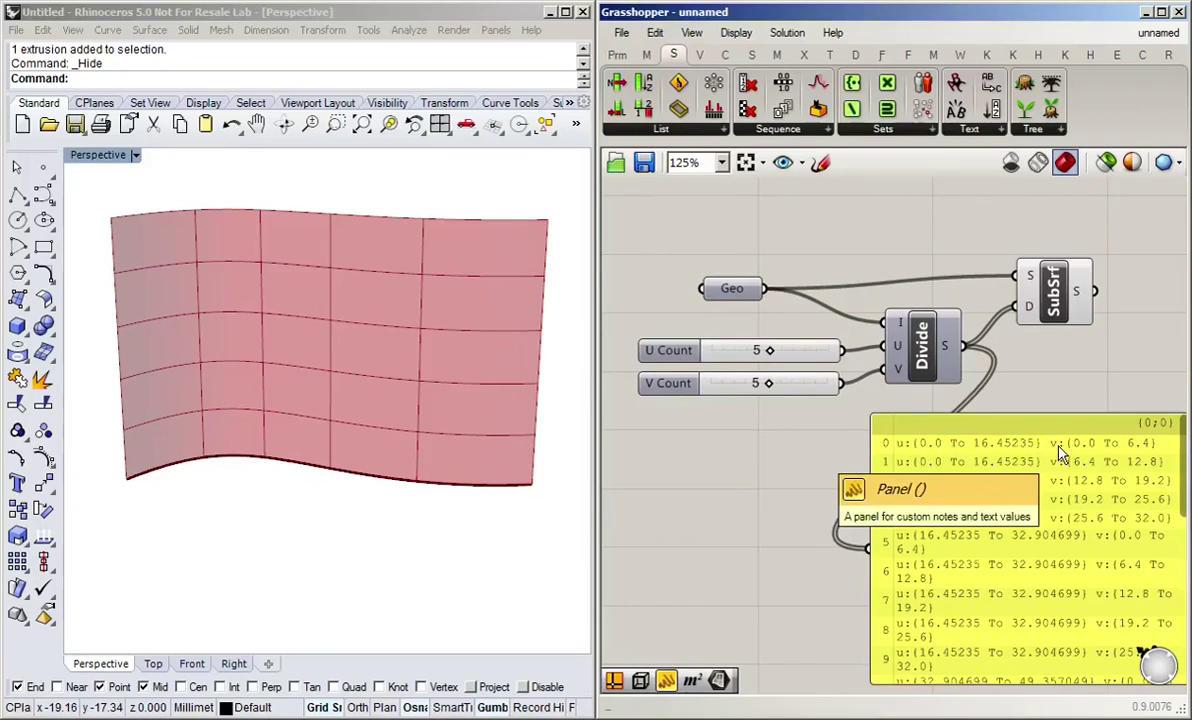
{"action": "left_click", "coordinate": [372, 550]}
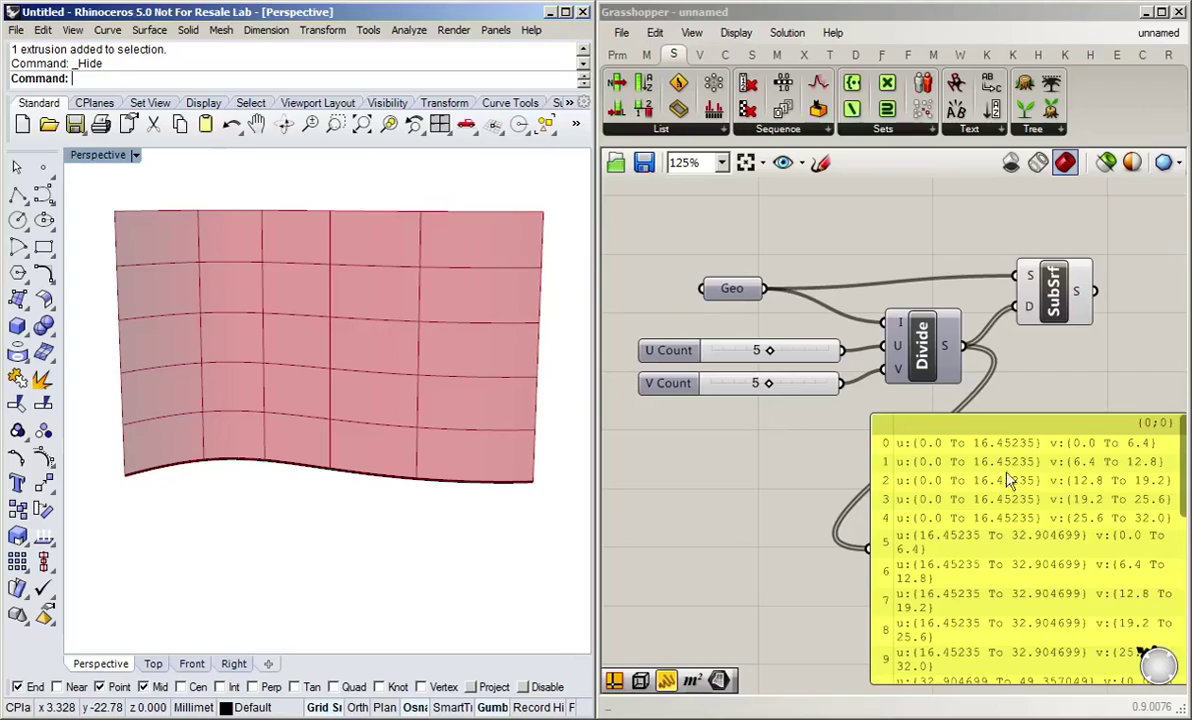
{"action": "left_click", "coordinate": [874, 480]}
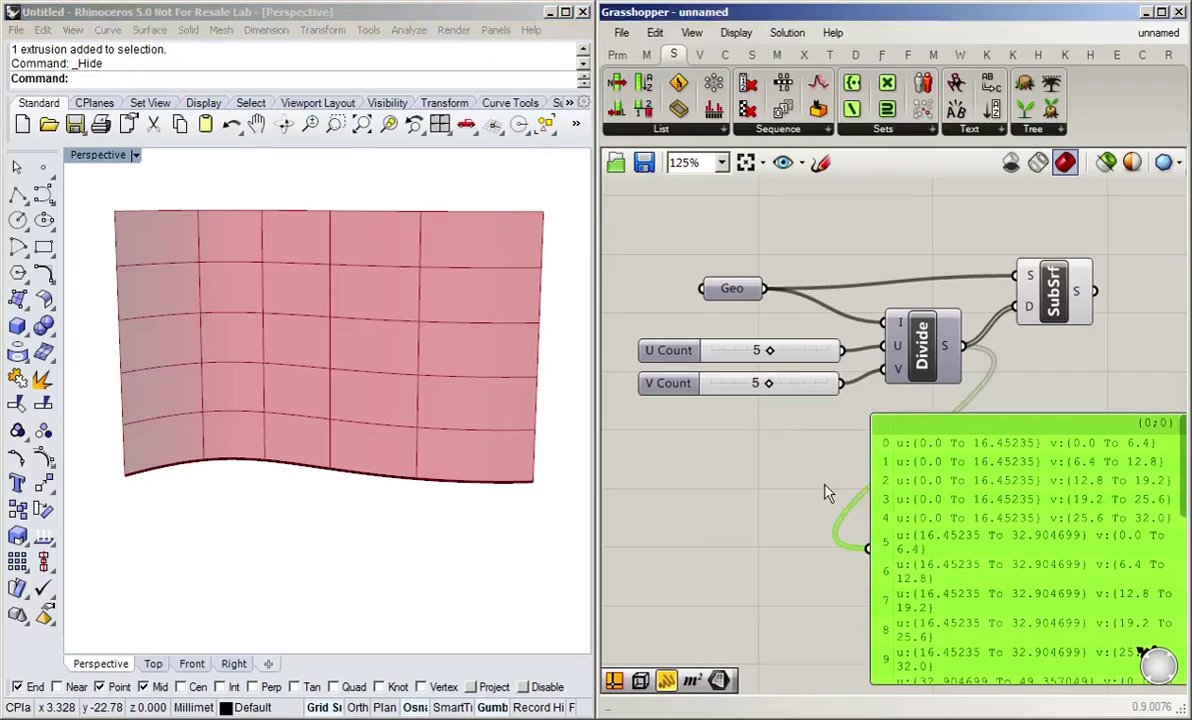
{"action": "key", "text": "Delete"}
Disable preview on Geo, both sliders, Divide and SubSrf together.
{"action": "left_click_drag", "start_coordinate": [902, 399], "coordinate": [870, 455]}
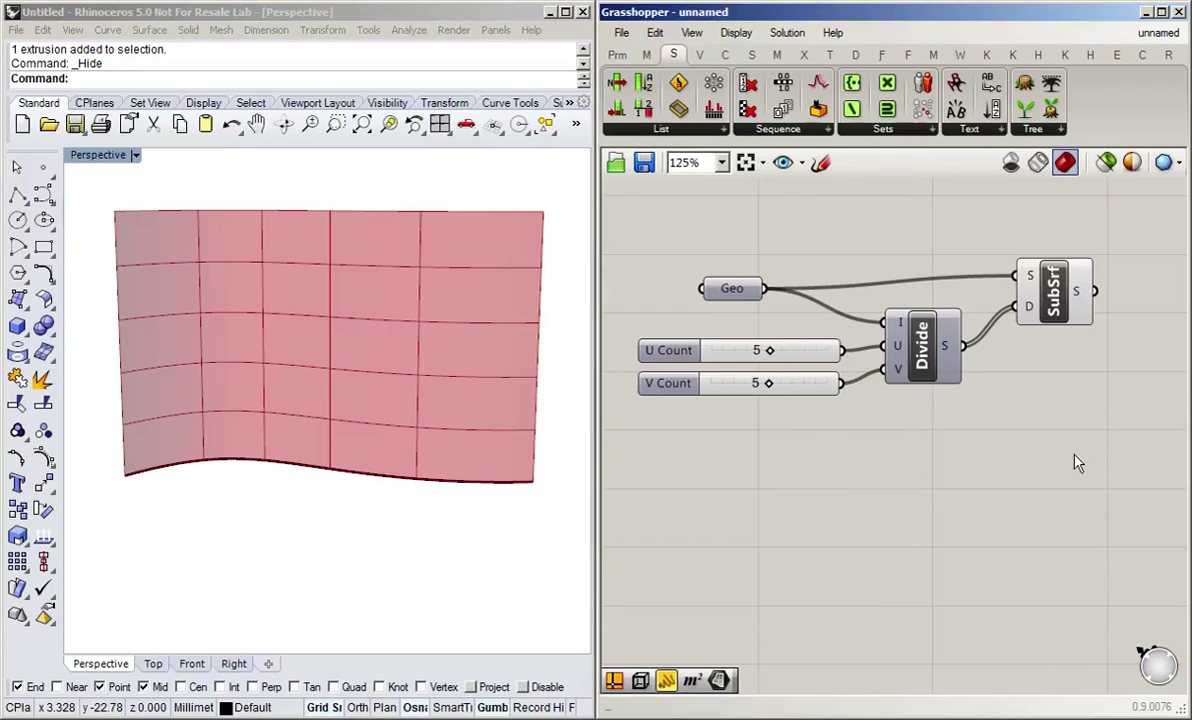
{"action": "left_click_drag", "start_coordinate": [1104, 497], "coordinate": [630, 210]}
{"action": "middle_click", "coordinate": [979, 487]}
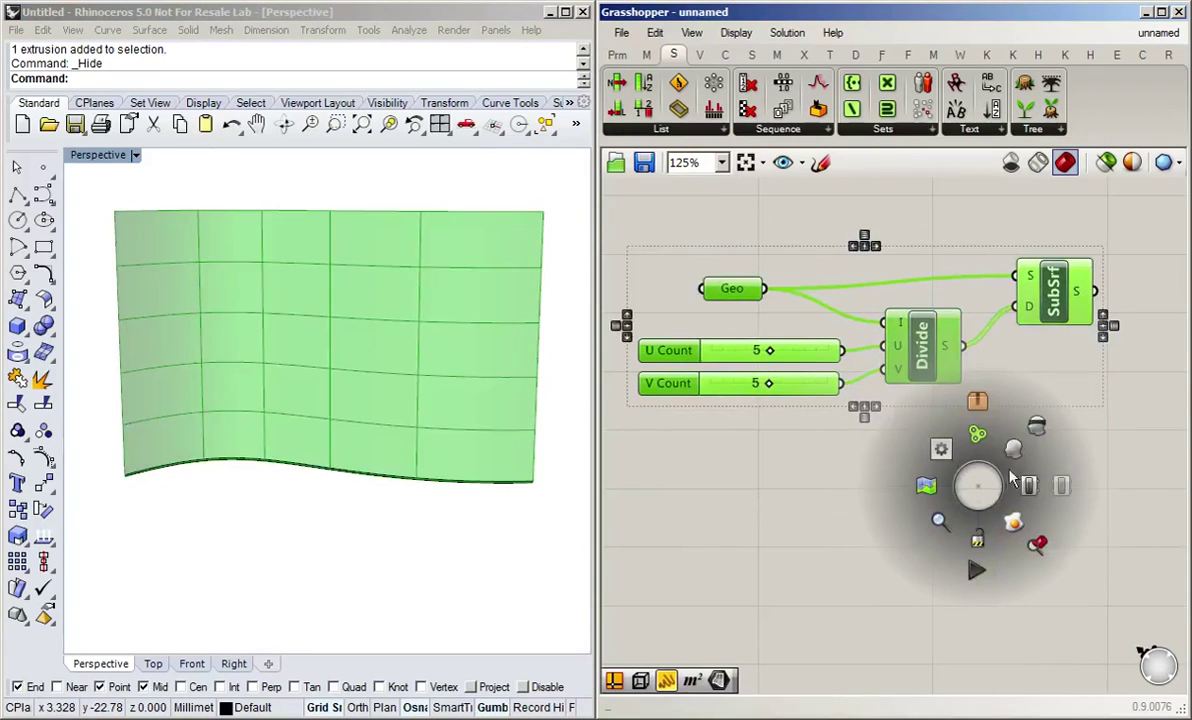
{"action": "left_click", "coordinate": [1026, 485]}
{"action": "left_click", "coordinate": [1000, 460]}
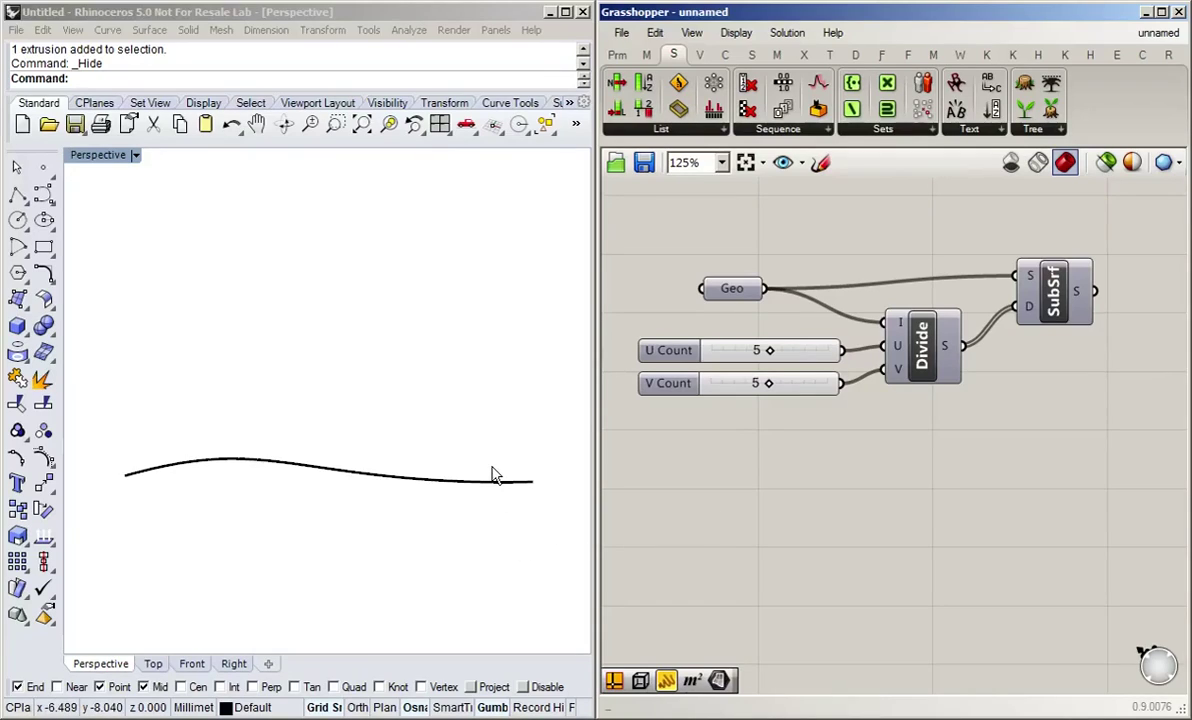
Add a Curve parameter referencing the wall's base curve from Rhino.
{"action": "double_click", "coordinate": [757, 508]}
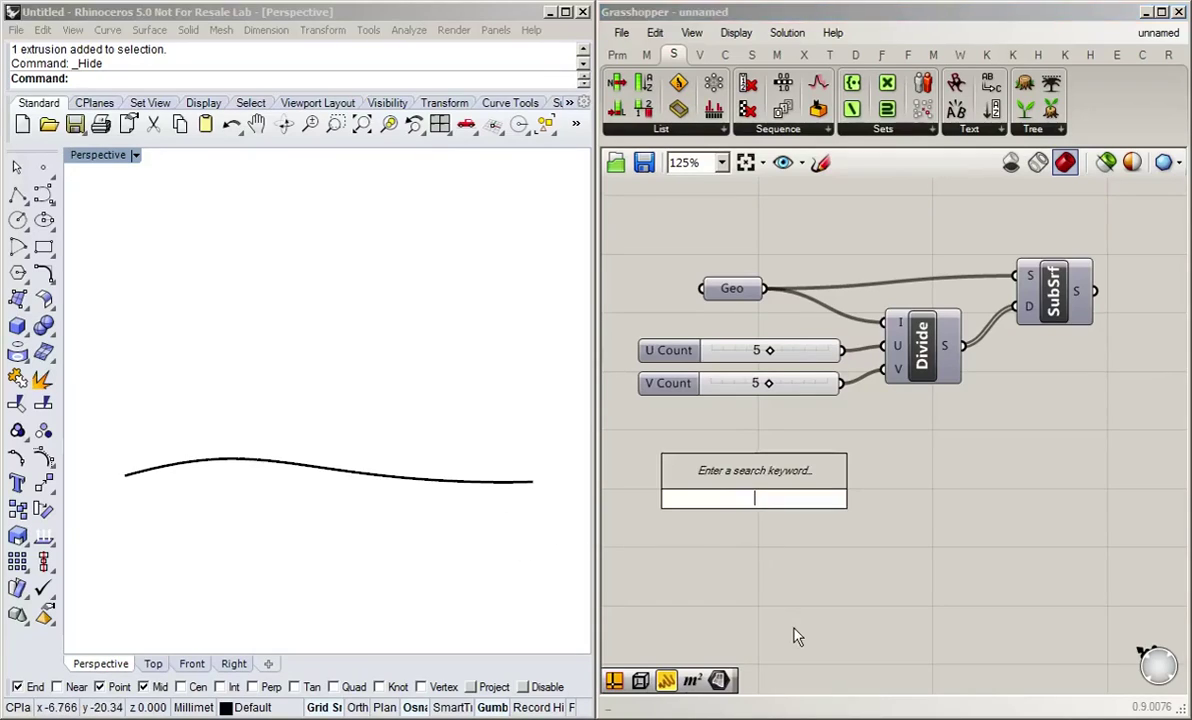
{"action": "type", "text": "cur"}
{"action": "key", "text": "Return"}
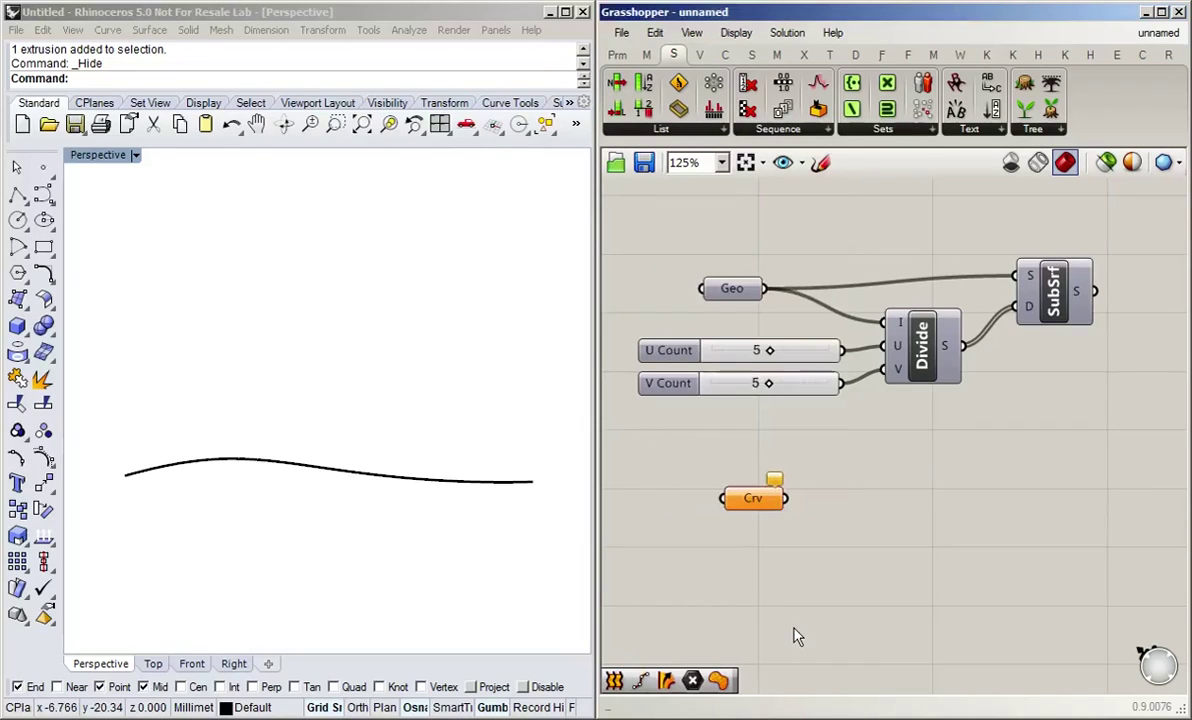
{"action": "left_click", "coordinate": [755, 490]}
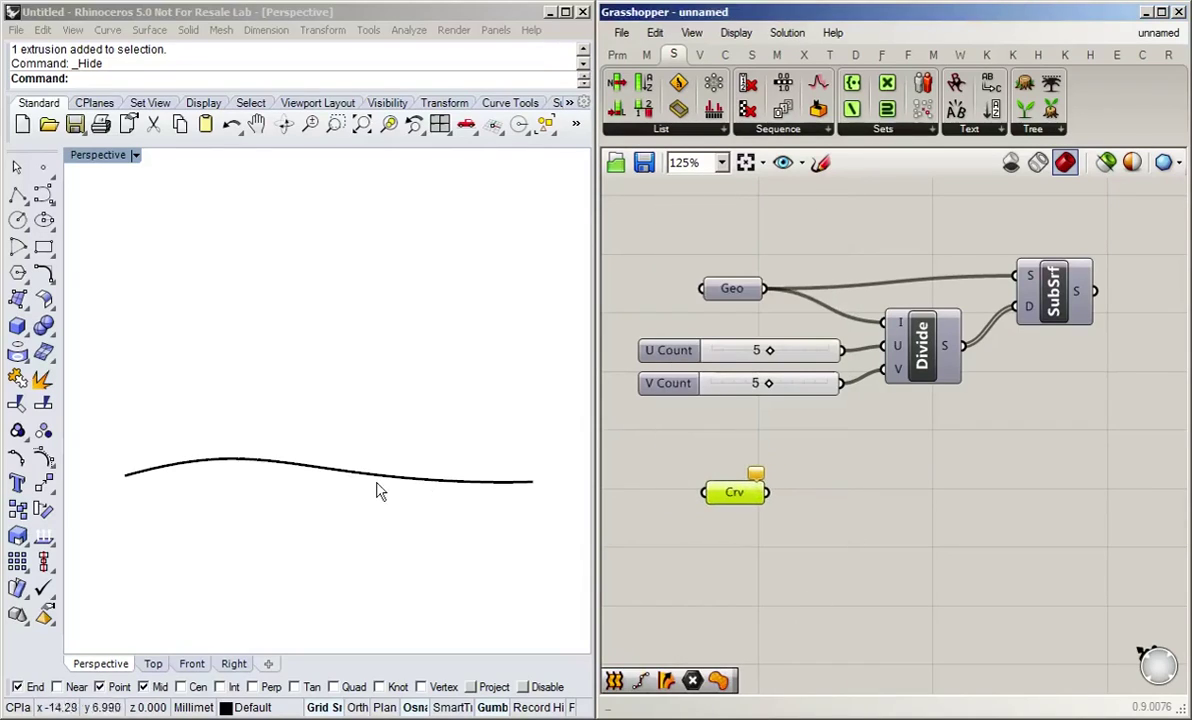
{"action": "left_click", "coordinate": [378, 483]}
{"action": "right_click", "coordinate": [737, 494]}
{"action": "left_click", "coordinate": [820, 548]}
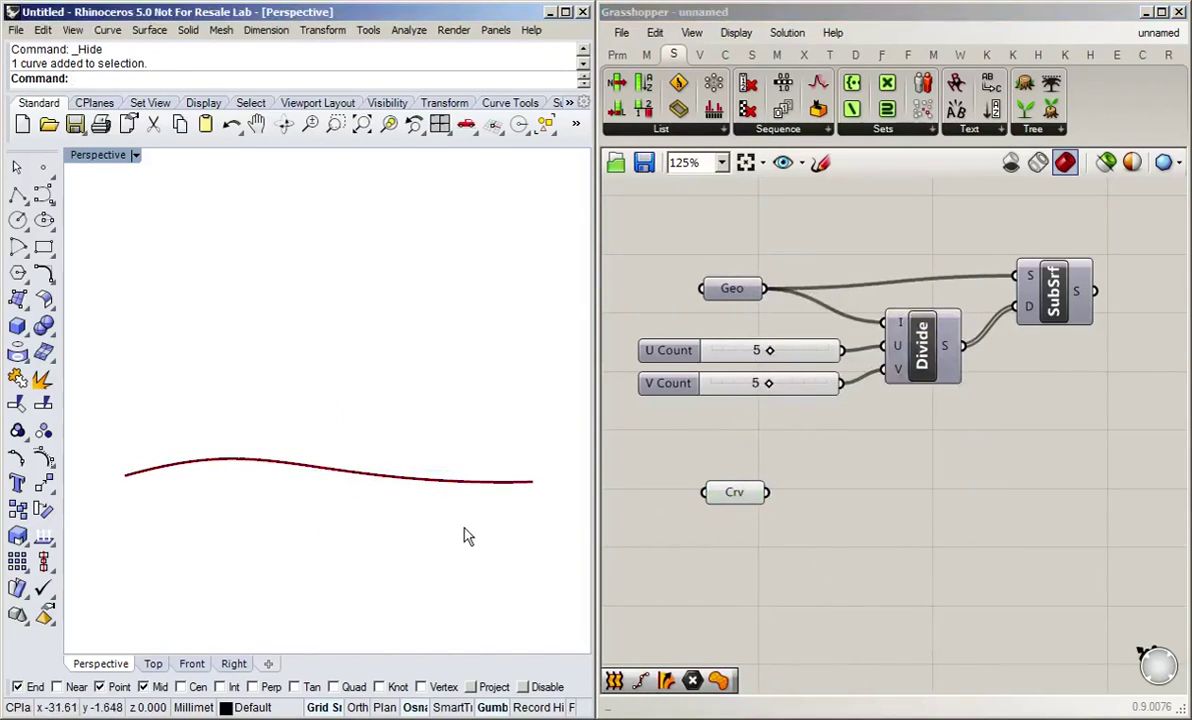
{"action": "mouse_move", "coordinate": [739, 499]}
{"action": "left_mouse_down"}
{"action": "mouse_move", "coordinate": [710, 489]}
{"action": "mouse_move", "coordinate": [725, 507]}
{"action": "left_mouse_up"}
{"action": "left_click", "coordinate": [825, 537]}
Add a Divide Curve component and wire Crv into its C input.
{"action": "double_click", "coordinate": [825, 537]}
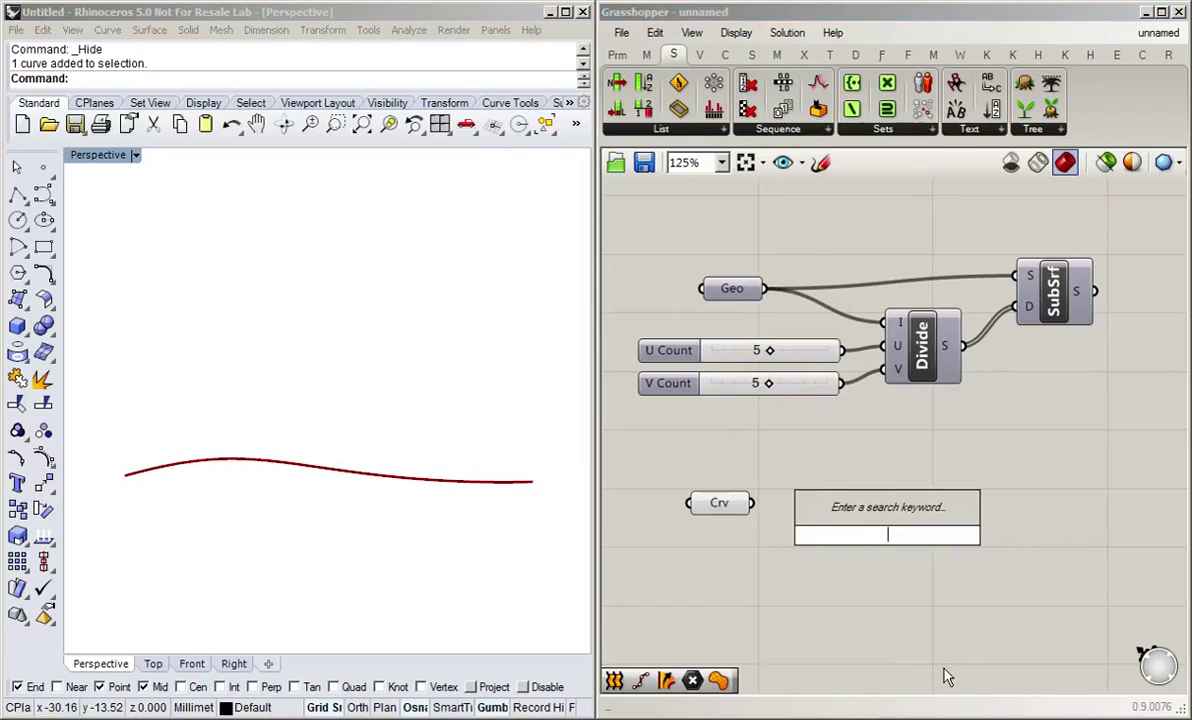
{"action": "type", "text": "di"}
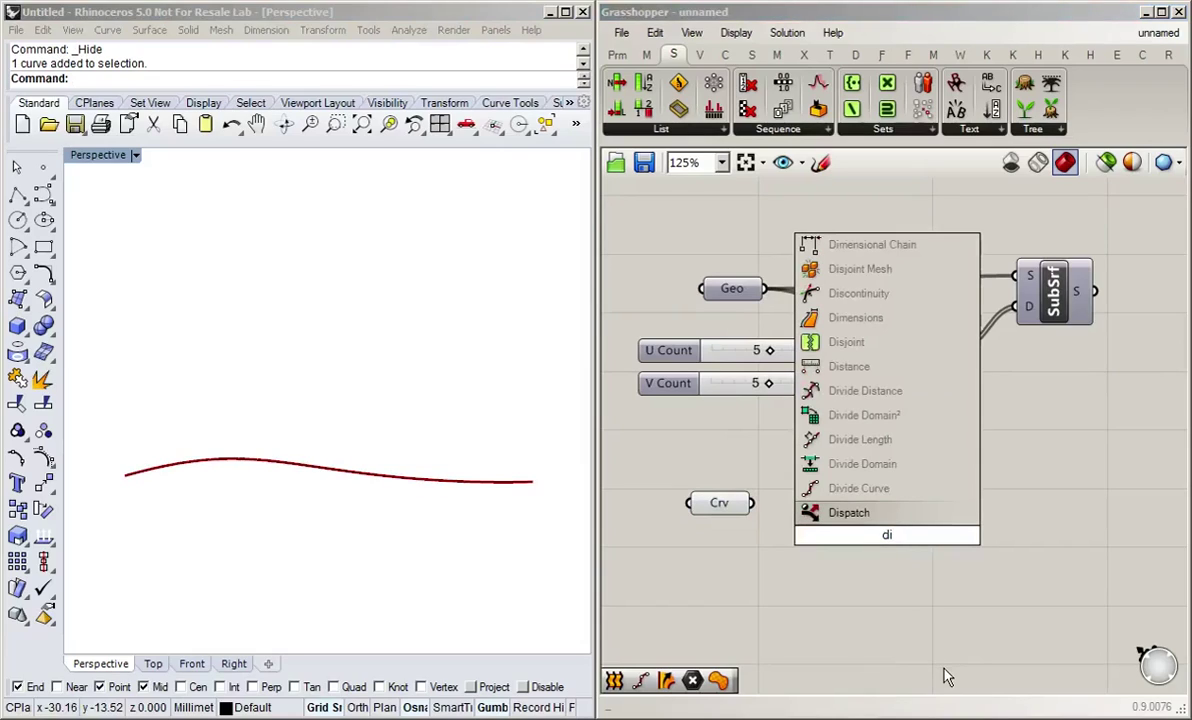
{"action": "type", "text": "v"}
{"action": "key", "text": "Return"}
{"action": "left_click_drag", "start_coordinate": [752, 503], "coordinate": [857, 540]}
{"action": "left_click", "coordinate": [953, 585]}
{"action": "left_click", "coordinate": [857, 540]}
{"action": "left_click", "coordinate": [748, 543]}
{"action": "scroll", "coordinate": [800, 587], "scroll_direction": "up", "scroll_amount": 1}
{"action": "left_click_drag", "start_coordinate": [871, 545], "coordinate": [905, 545]}
Add a Count slider set to 5 and wire it into Divide Curve's N input.
{"action": "double_click", "coordinate": [740, 567]}
{"action": "type", "text": "5"}
{"action": "key", "text": "Return"}
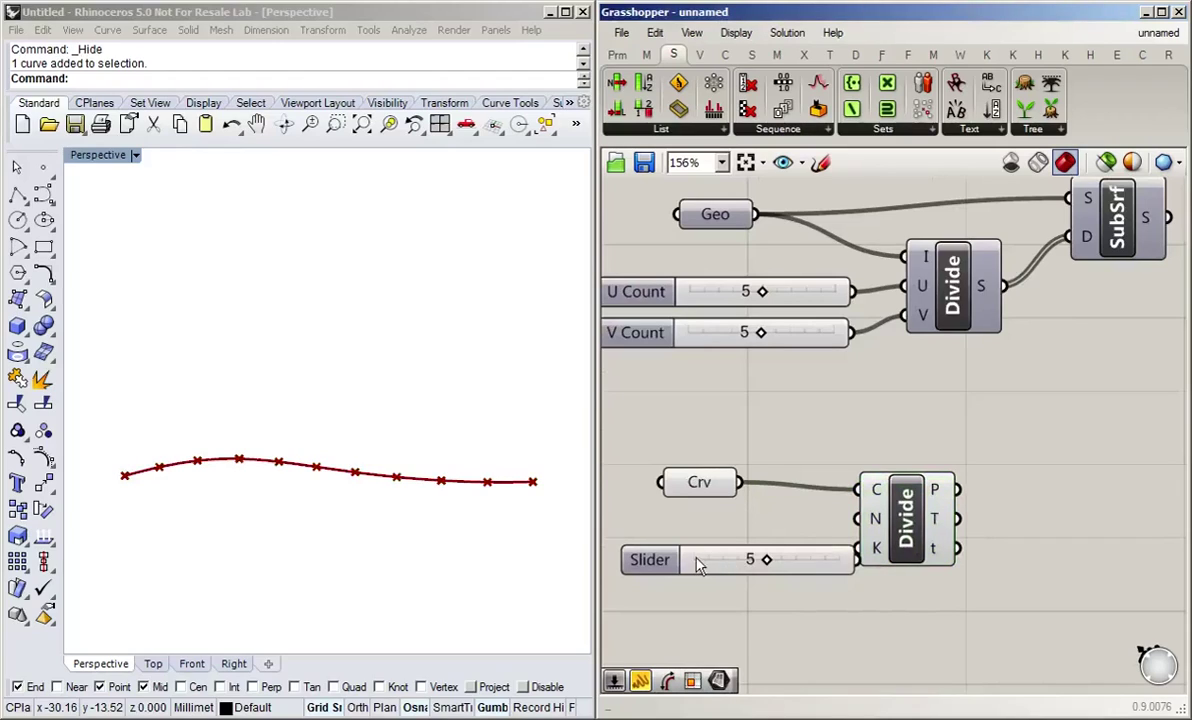
{"action": "left_click_drag", "start_coordinate": [700, 566], "coordinate": [660, 554]}
{"action": "left_click_drag", "start_coordinate": [818, 548], "coordinate": [857, 518]}
{"action": "left_click", "coordinate": [798, 609]}
{"action": "scroll", "coordinate": [876, 611], "scroll_direction": "down", "scroll_amount": 2}
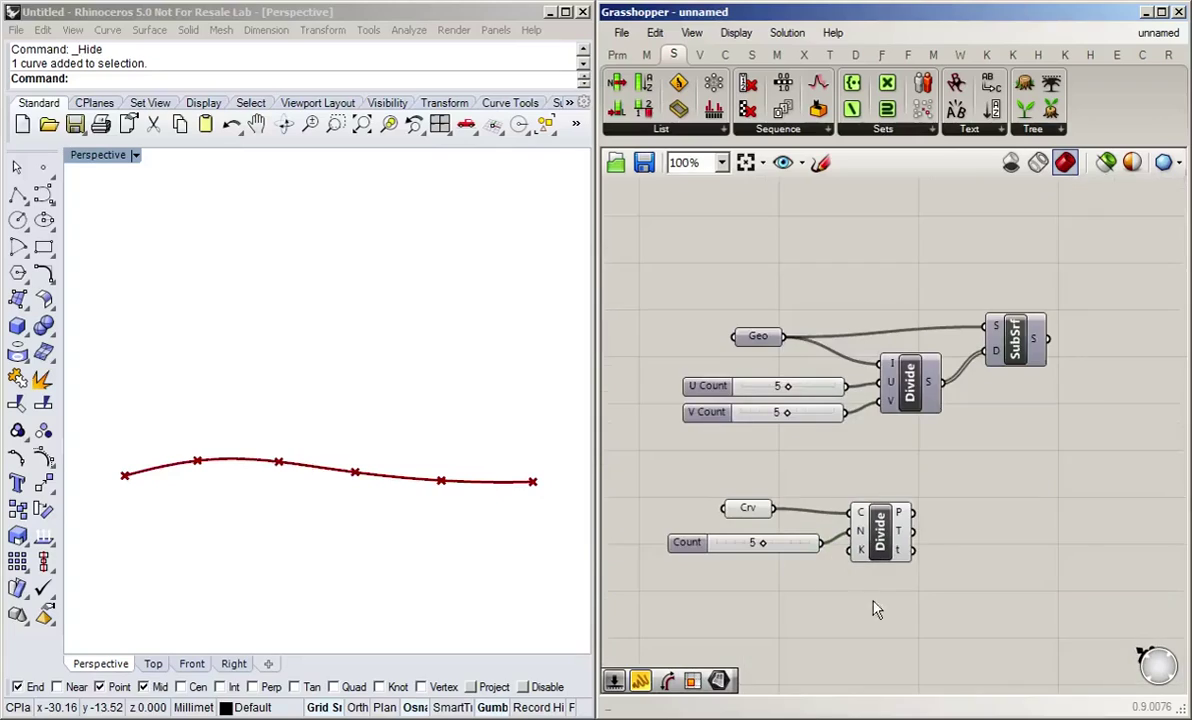
{"action": "right_click_drag", "start_coordinate": [876, 611], "coordinate": [835, 601]}
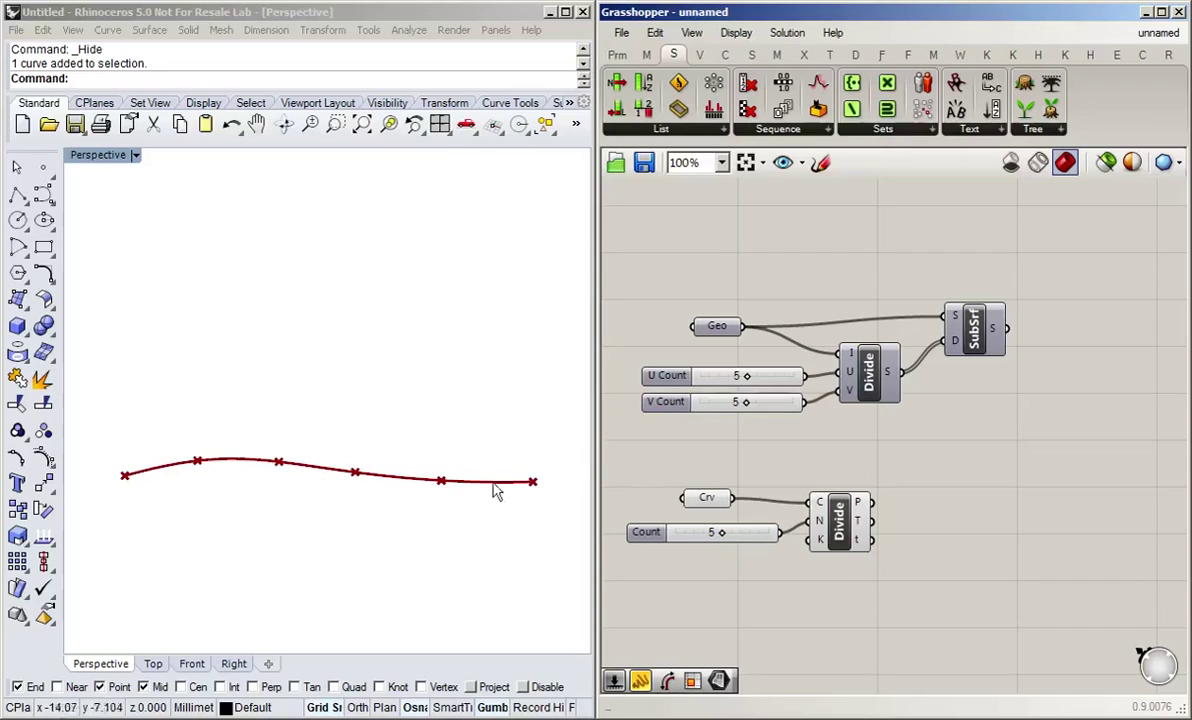
Add Shatter, feeding it the Crv curve and Divide Curve's t parameters.
{"action": "left_click_drag", "start_coordinate": [843, 535], "coordinate": [853, 540]}
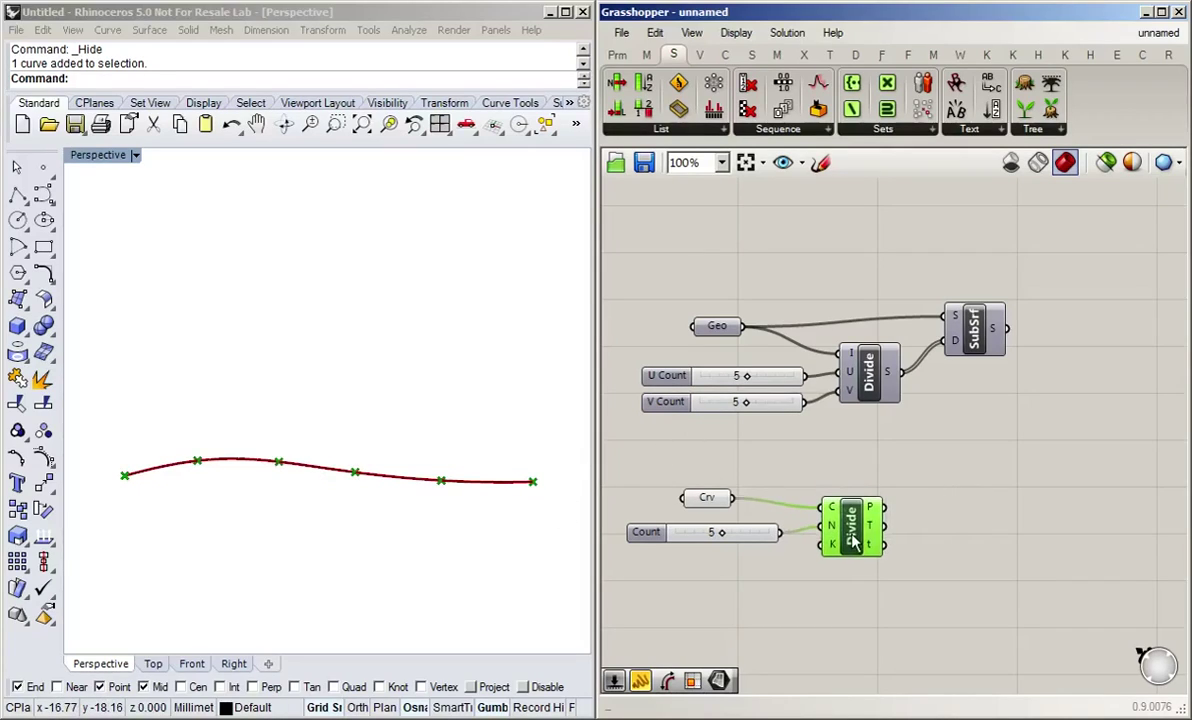
{"action": "double_click", "coordinate": [964, 503]}
{"action": "type", "text": "s"}
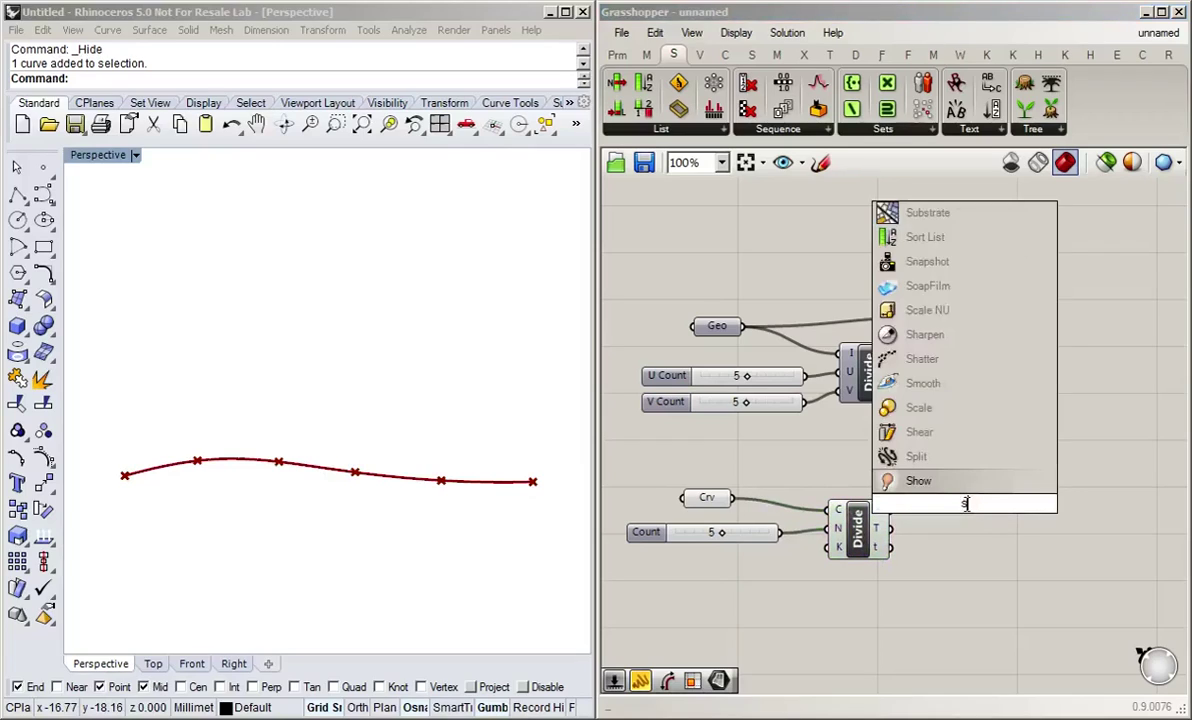
{"action": "type", "text": "hat"}
{"action": "key", "text": "Return"}
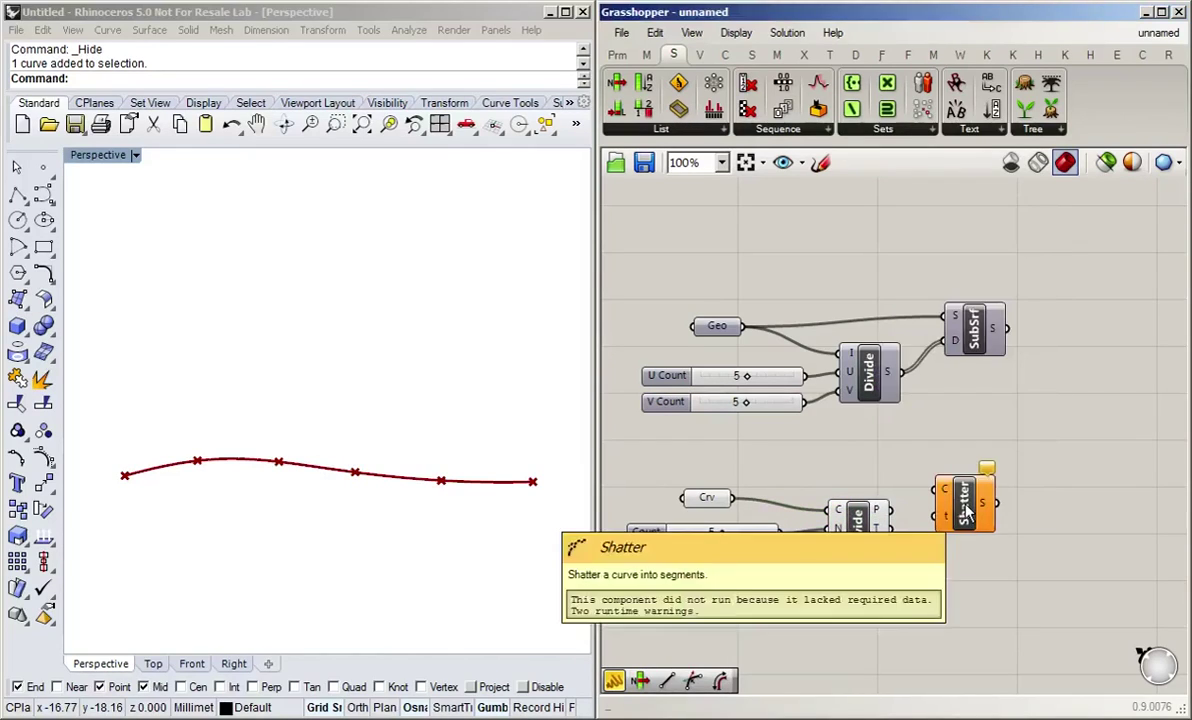
{"action": "left_click_drag", "start_coordinate": [966, 512], "coordinate": [962, 507]}
{"action": "left_click_drag", "start_coordinate": [734, 497], "coordinate": [931, 486]}
{"action": "left_click_drag", "start_coordinate": [891, 547], "coordinate": [955, 503]}
{"action": "left_click", "coordinate": [976, 532]}
Add an Extrude component fed by Shatter's segments as its base.
{"action": "right_click_drag", "start_coordinate": [1029, 640], "coordinate": [930, 630]}
{"action": "double_click", "coordinate": [979, 512]}
{"action": "type", "text": "ex"}
{"action": "key", "text": "Return"}
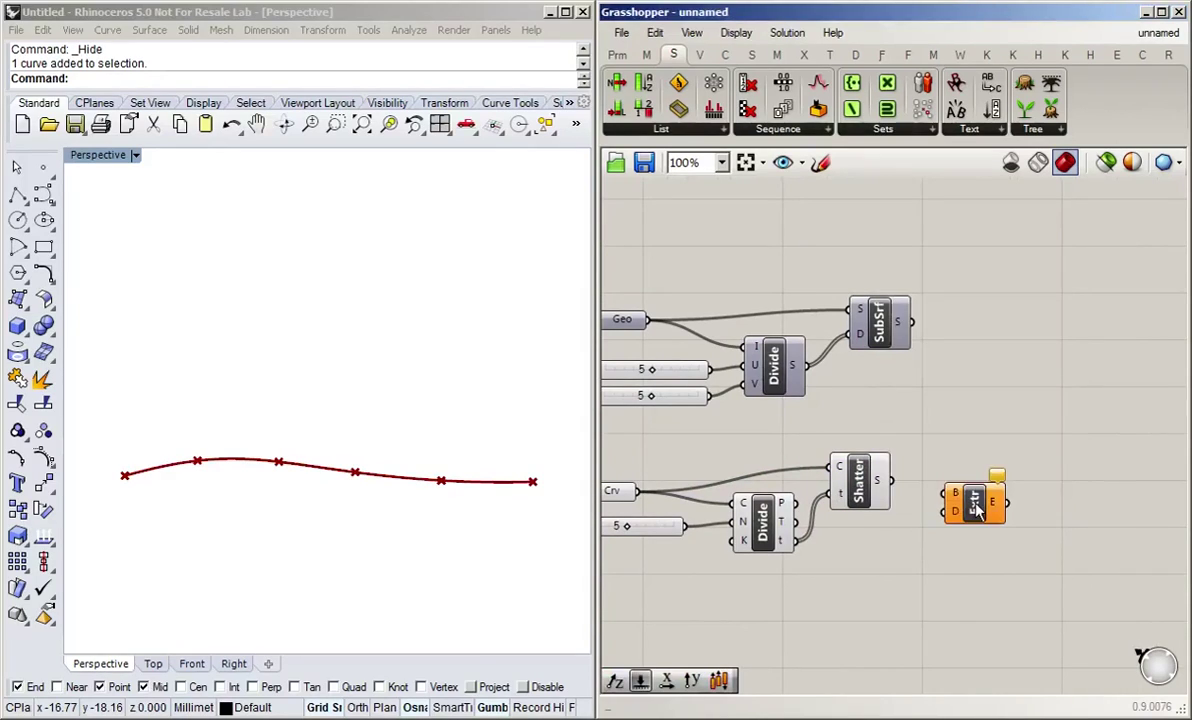
{"action": "left_click_drag", "start_coordinate": [978, 510], "coordinate": [998, 502]}
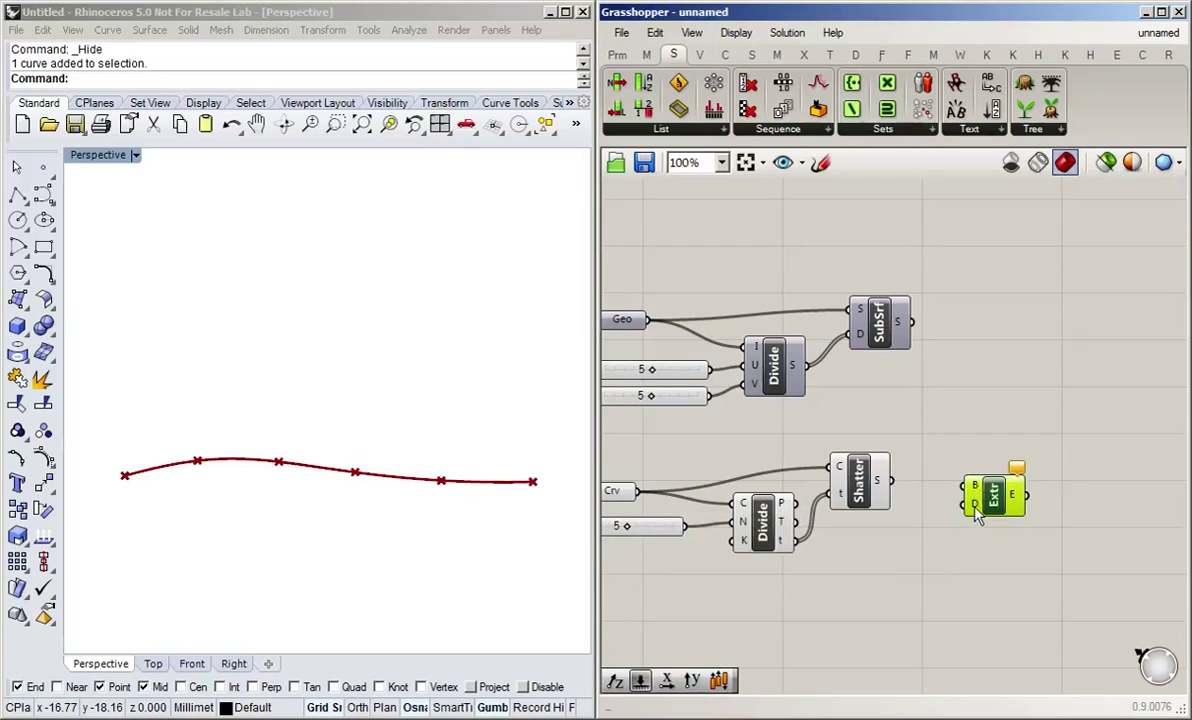
{"action": "left_click_drag", "start_coordinate": [891, 480], "coordinate": [1012, 529]}
{"action": "left_click", "coordinate": [918, 565]}
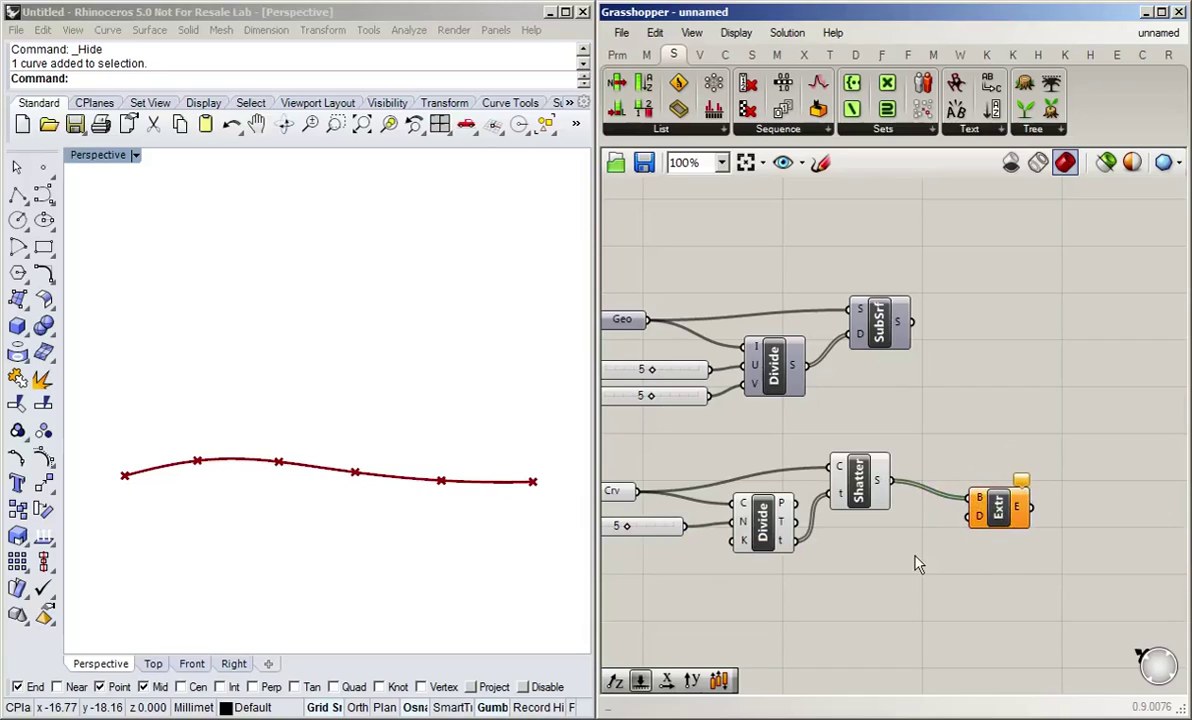
Set the extrusion direction to Unit Z with a Factor slider of 5.
{"action": "double_click", "coordinate": [910, 570]}
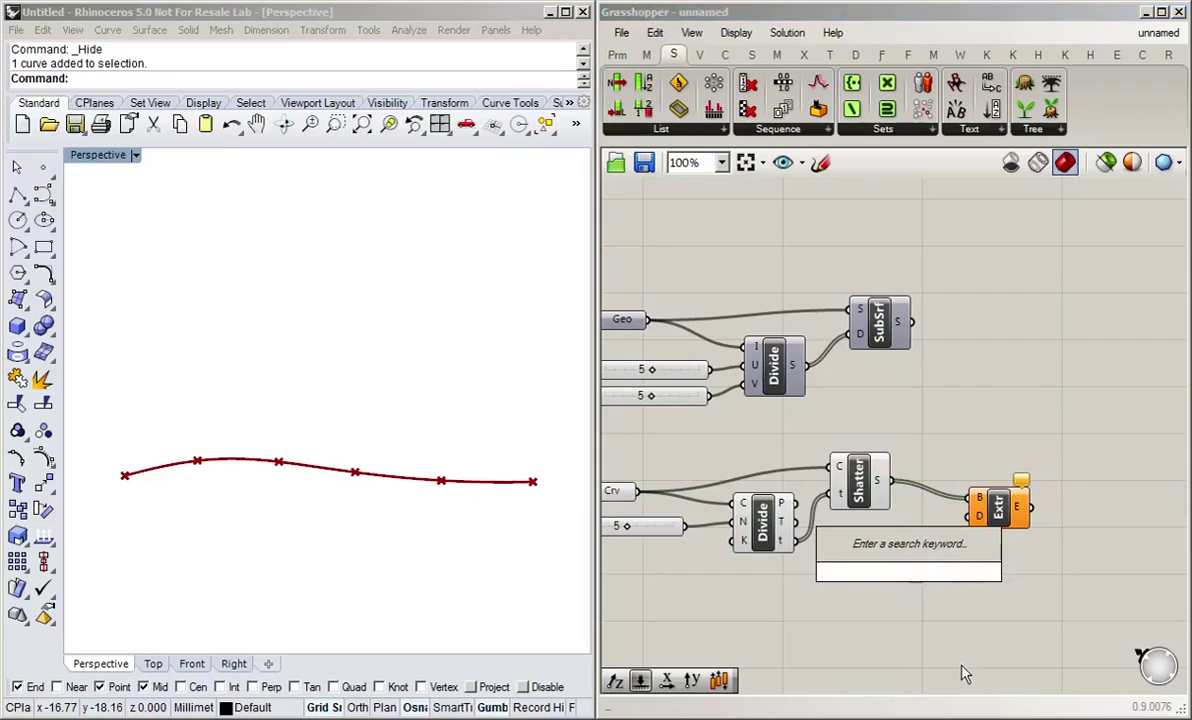
{"action": "type", "text": "z"}
{"action": "key", "text": "Return"}
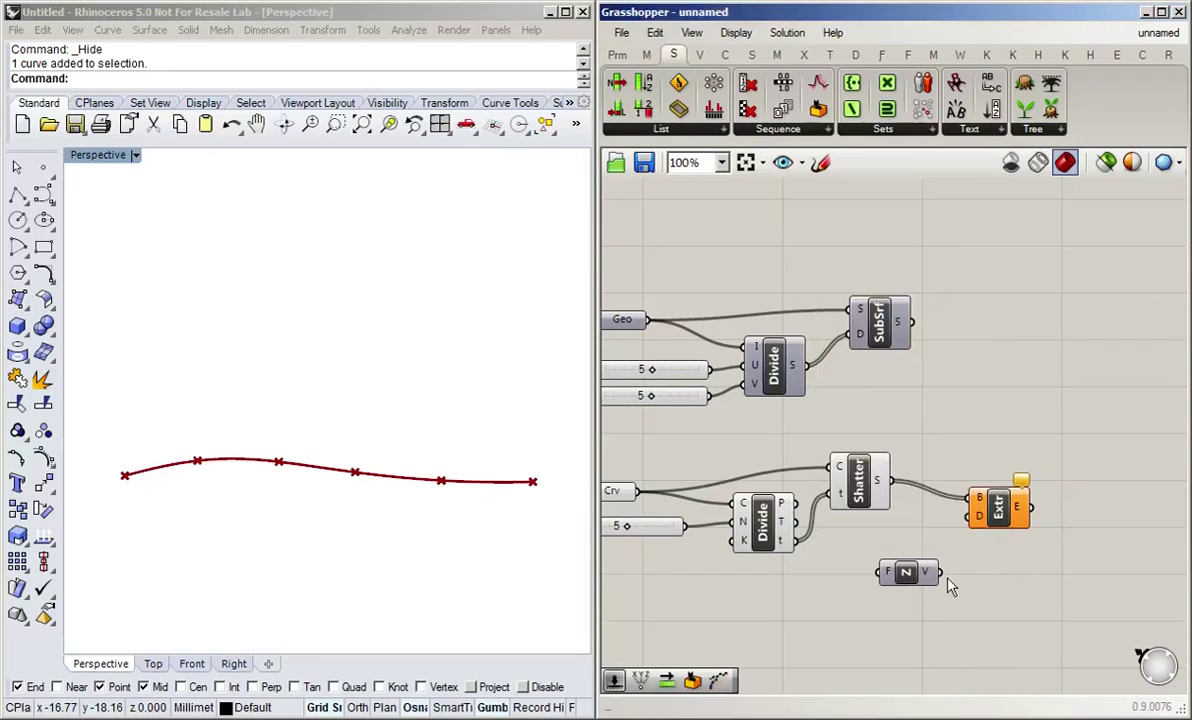
{"action": "mouse_move", "coordinate": [941, 572]}
{"action": "left_mouse_down"}
{"action": "mouse_move", "coordinate": [905, 540]}
{"action": "mouse_move", "coordinate": [1023, 512]}
{"action": "mouse_move", "coordinate": [928, 573]}
{"action": "mouse_move", "coordinate": [951, 563]}
{"action": "left_mouse_up"}
{"action": "double_click", "coordinate": [772, 628]}
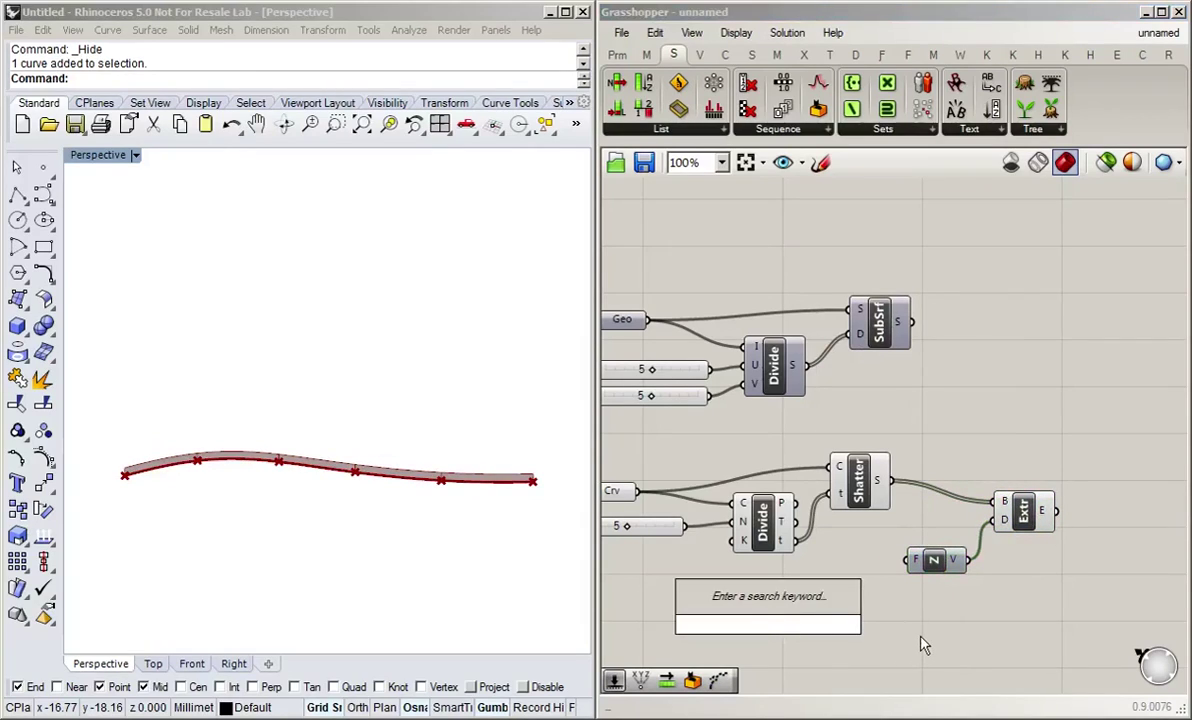
{"action": "type", "text": "5"}
{"action": "key", "text": "Return"}
{"action": "left_click_drag", "start_coordinate": [708, 633], "coordinate": [710, 601]}
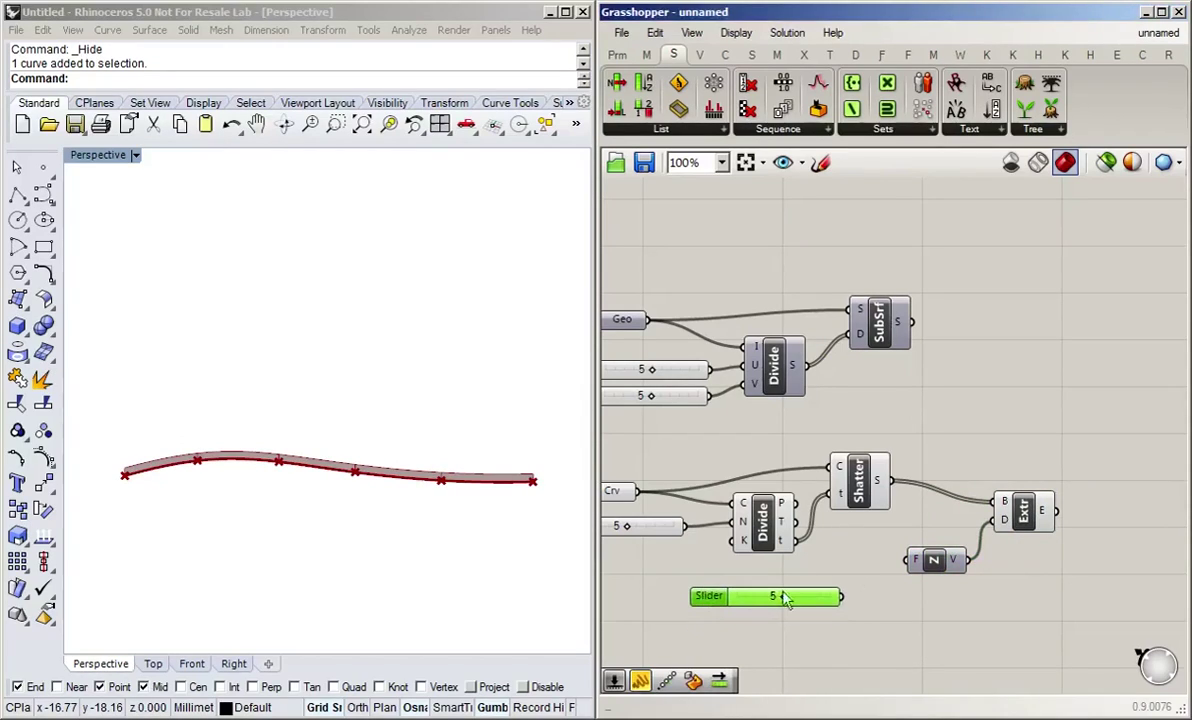
{"action": "left_click_drag", "start_coordinate": [842, 597], "coordinate": [907, 560]}
{"action": "left_click", "coordinate": [738, 581]}
{"action": "left_click_drag", "start_coordinate": [705, 597], "coordinate": [714, 583]}
{"action": "left_click", "coordinate": [790, 615]}
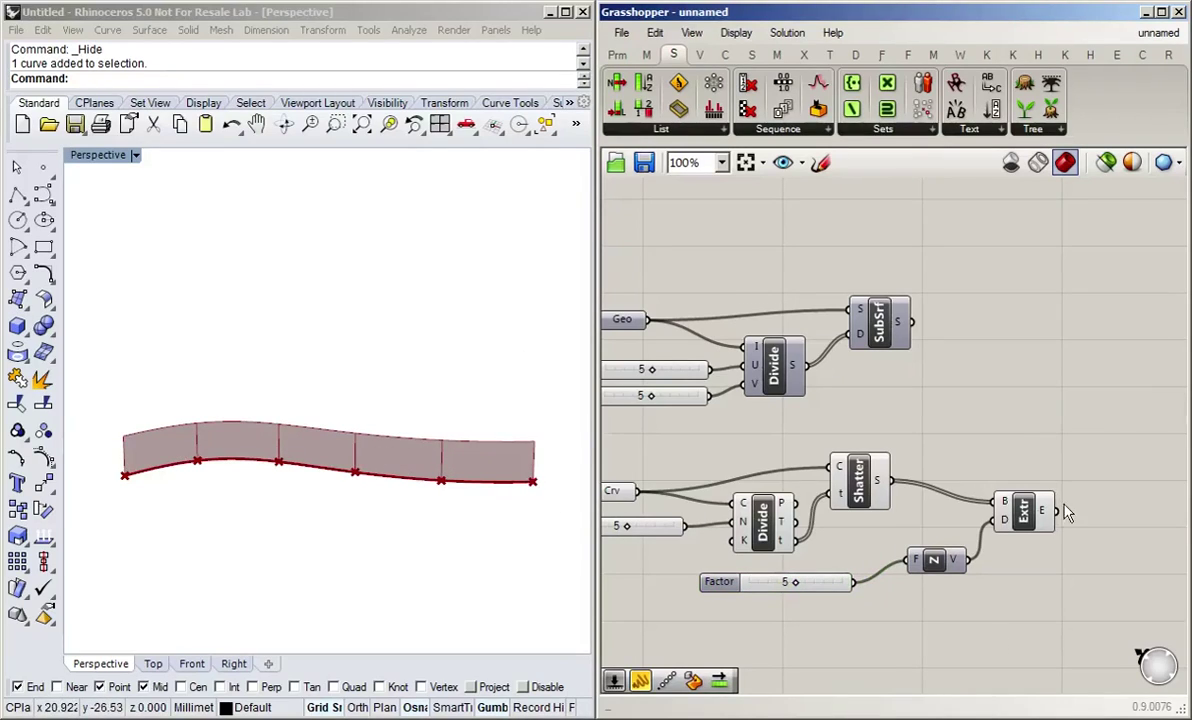
Add a Linear Array component and feed the extruded panel strips into its Geometry input.
{"action": "right_click_drag", "start_coordinate": [1077, 553], "coordinate": [910, 492]}
{"action": "double_click", "coordinate": [1049, 465]}
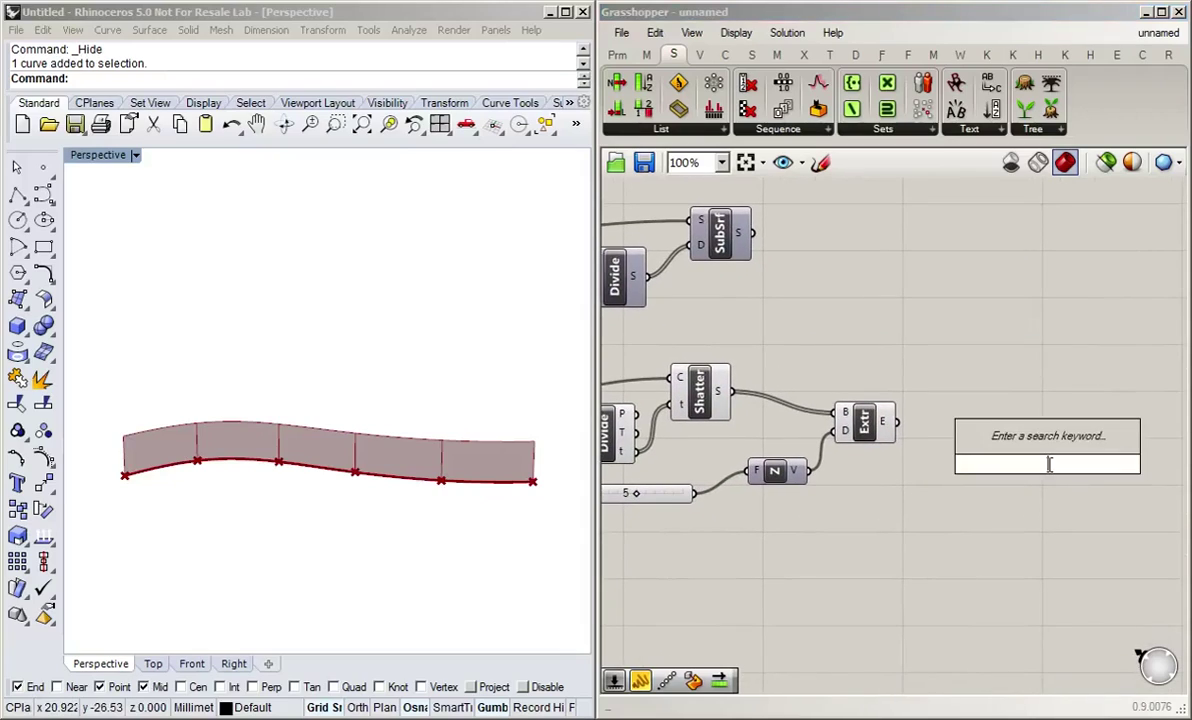
{"action": "type", "text": "lin"}
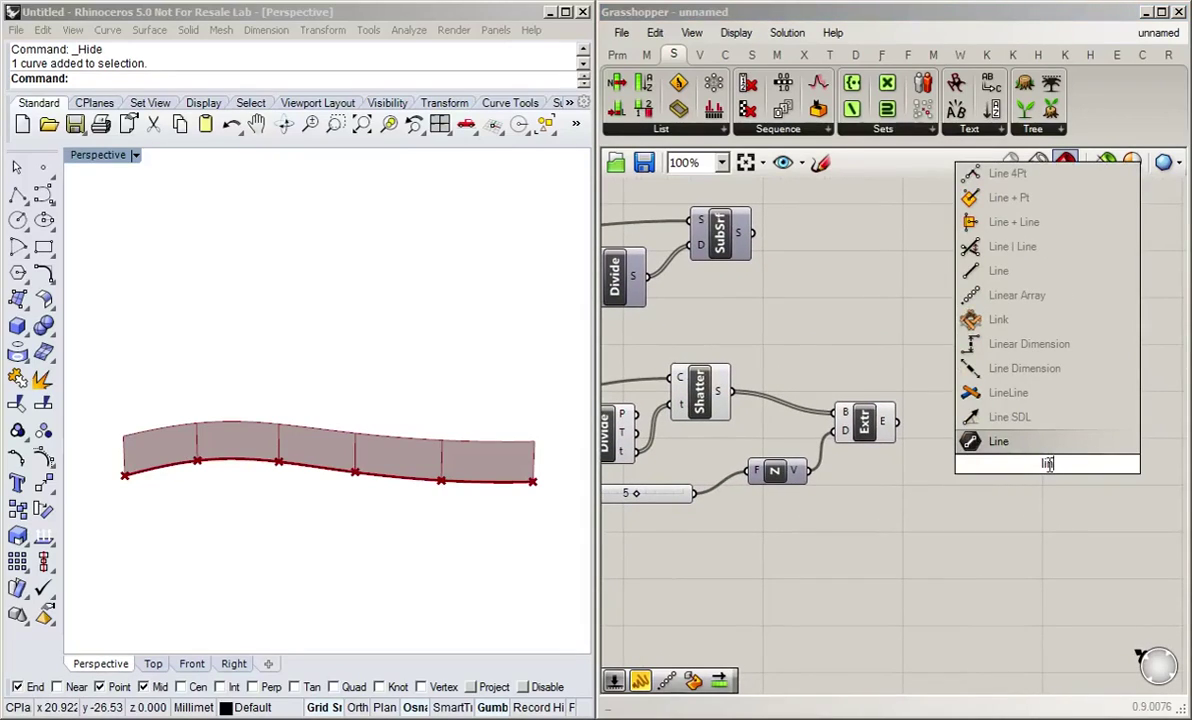
{"action": "left_click", "coordinate": [1013, 299]}
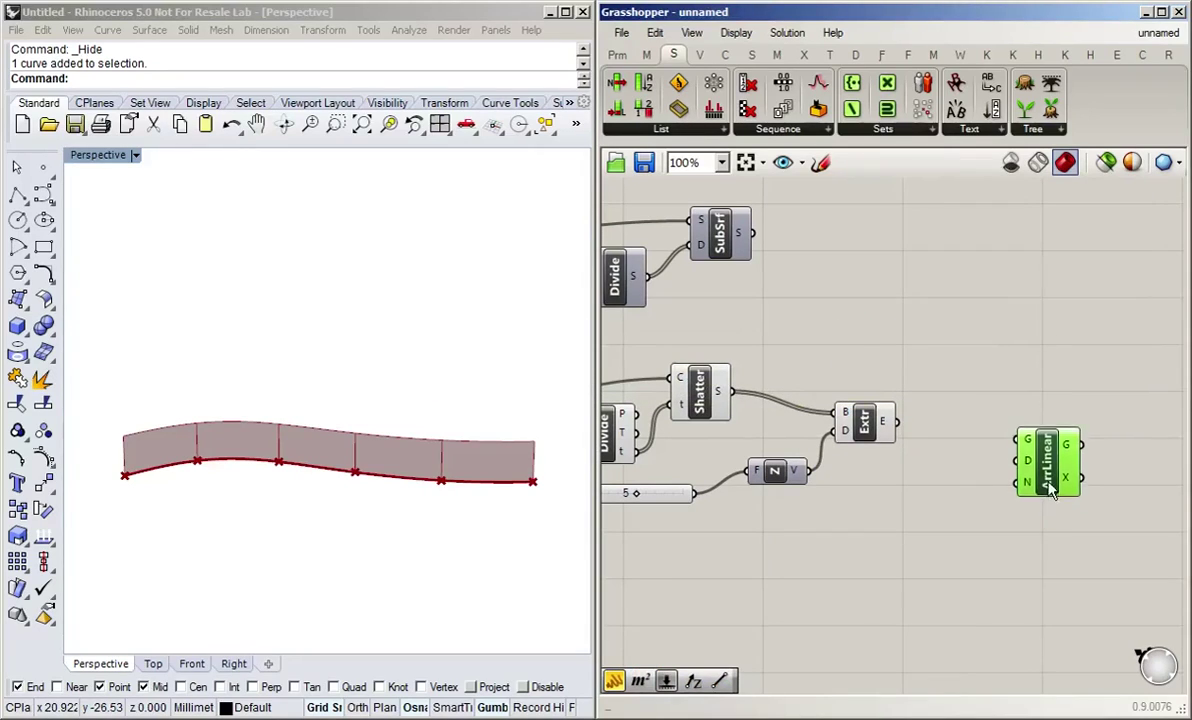
{"action": "left_click_drag", "start_coordinate": [1050, 485], "coordinate": [1015, 483]}
{"action": "left_click", "coordinate": [960, 404]}
{"action": "left_click_drag", "start_coordinate": [897, 421], "coordinate": [979, 437]}
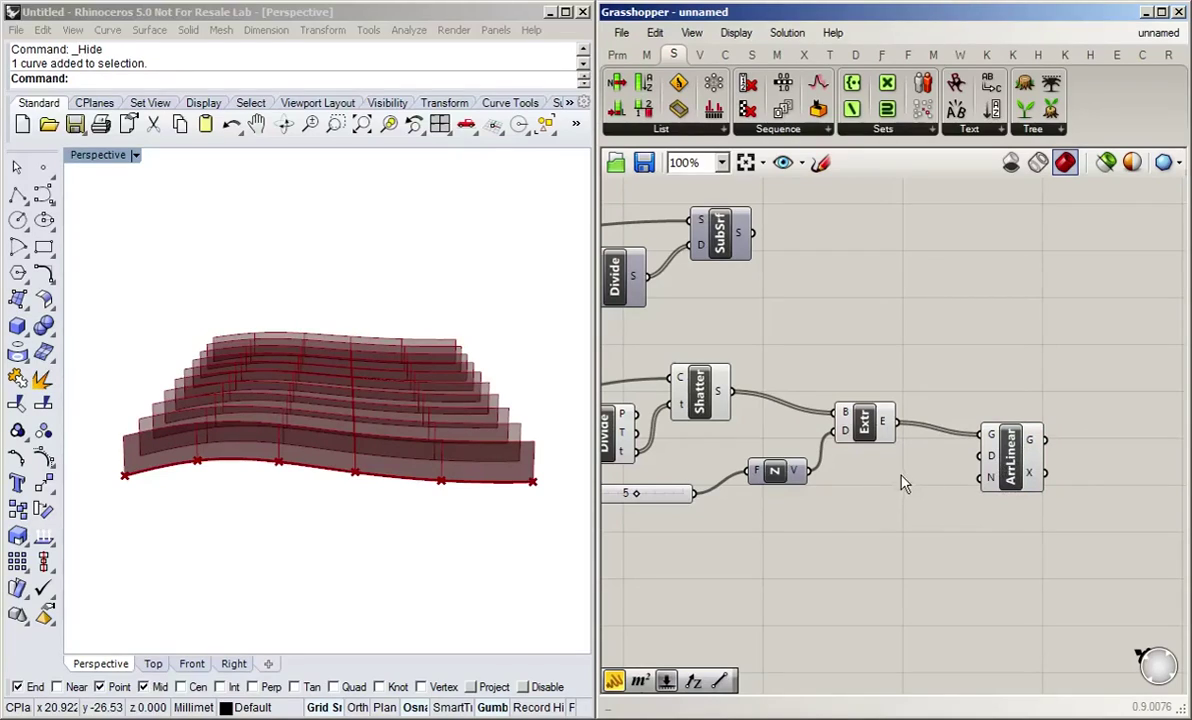
Set the array direction to the Unit Z vector and the count to a slider of 5.
{"action": "right_click_drag", "start_coordinate": [845, 557], "coordinate": [913, 541]}
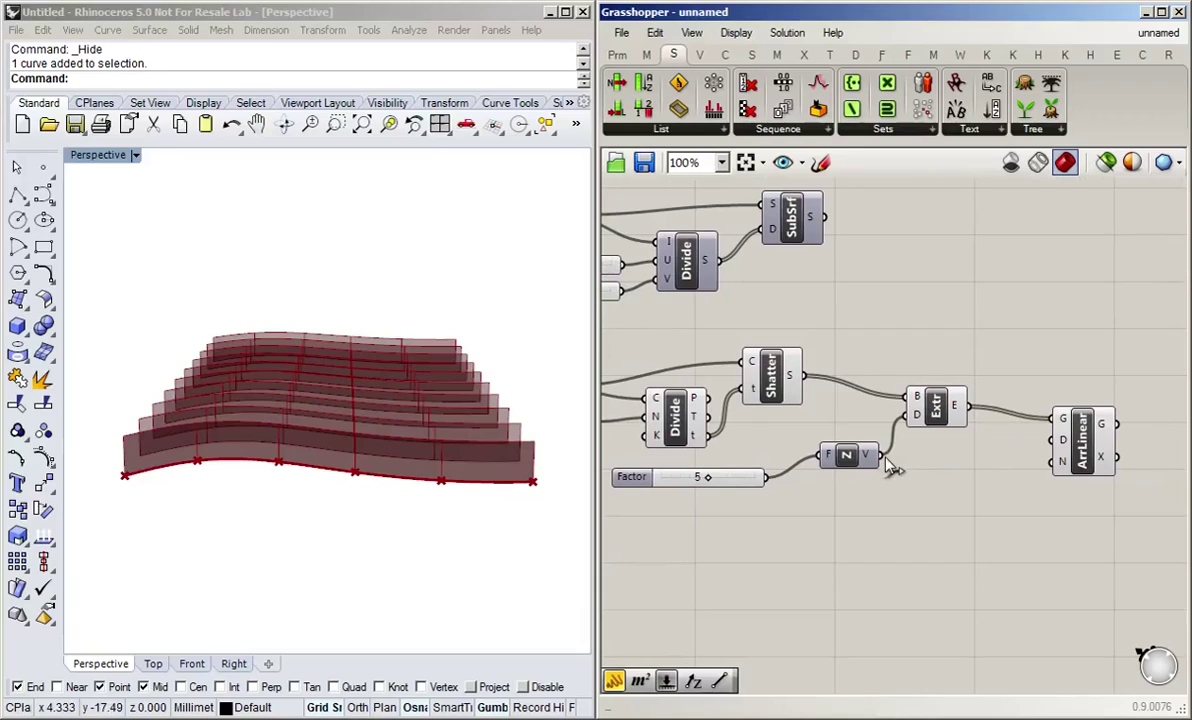
{"action": "left_click_drag", "start_coordinate": [882, 457], "coordinate": [1054, 441]}
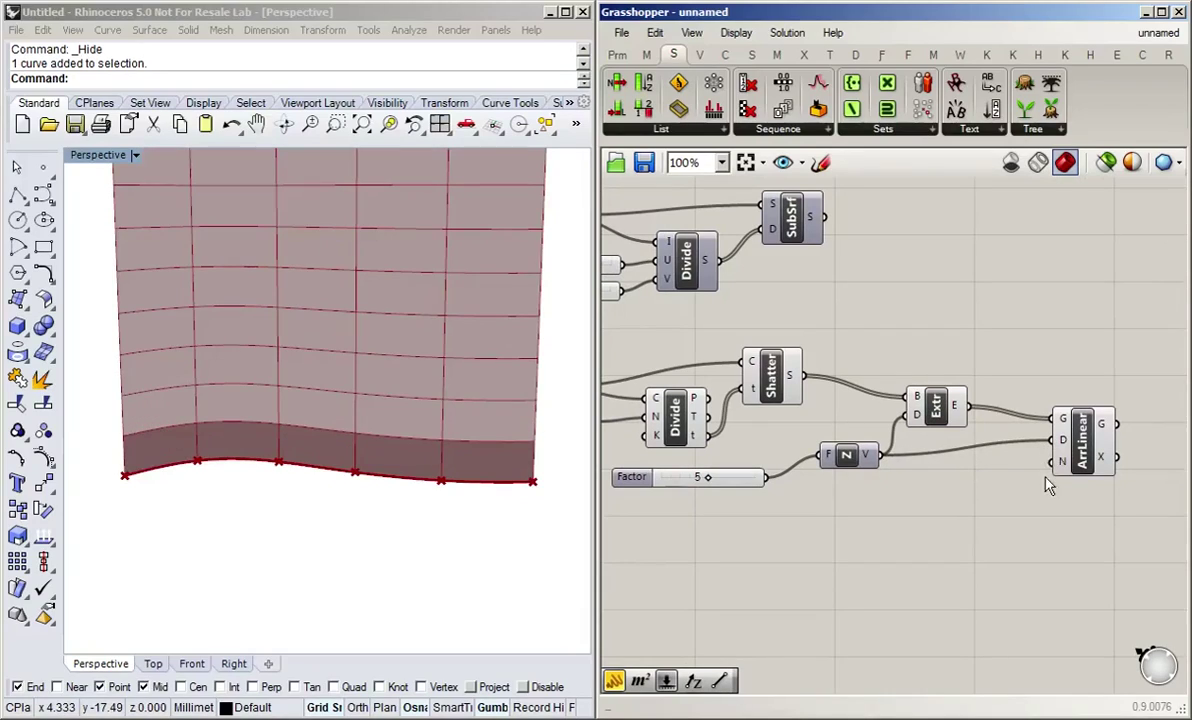
{"action": "double_click", "coordinate": [926, 580]}
{"action": "type", "text": "4"}
{"action": "key", "text": "BackSpace"}
{"action": "type", "text": "5"}
{"action": "key", "text": "Return"}
{"action": "left_click_drag", "start_coordinate": [870, 575], "coordinate": [869, 497]}
{"action": "left_click_drag", "start_coordinate": [1001, 493], "coordinate": [1051, 461]}
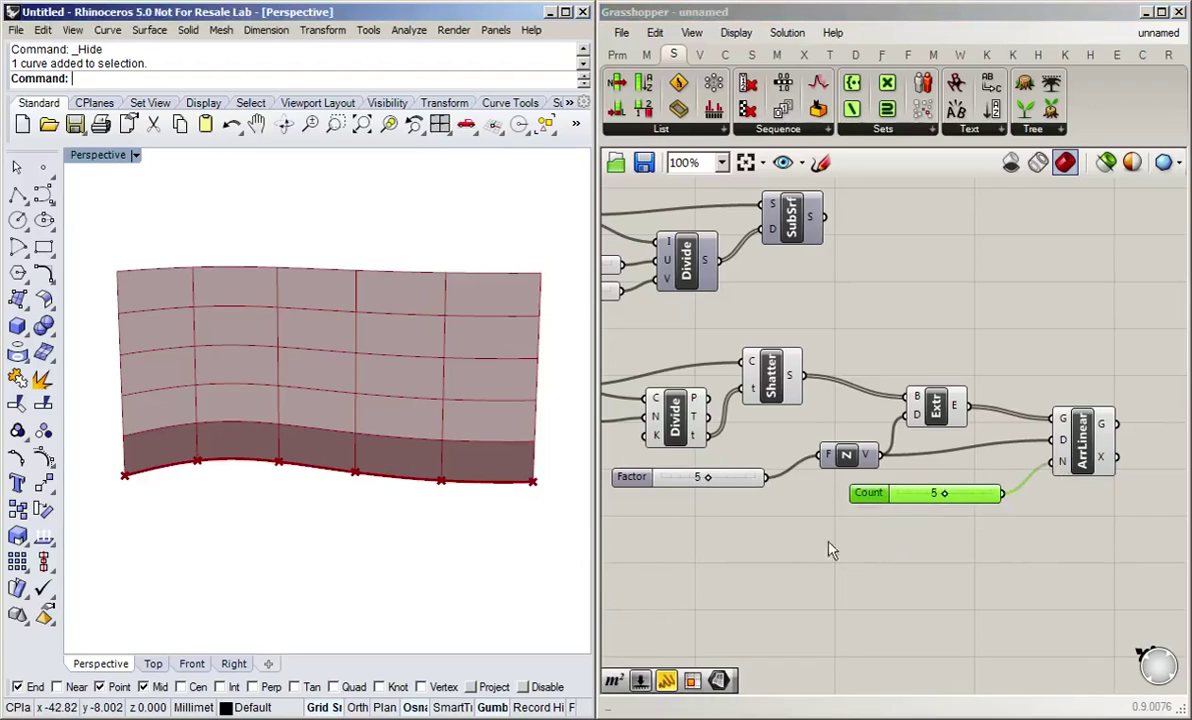
{"action": "left_click", "coordinate": [958, 575]}
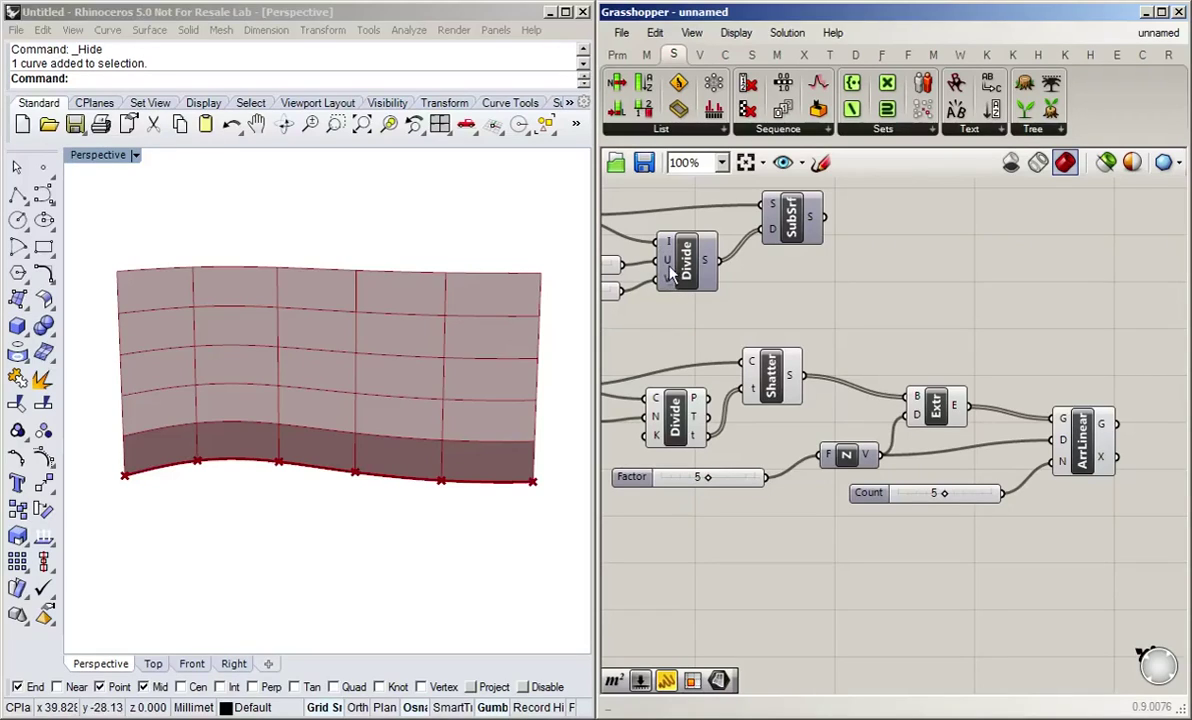
{"action": "mouse_move", "coordinate": [672, 278]}
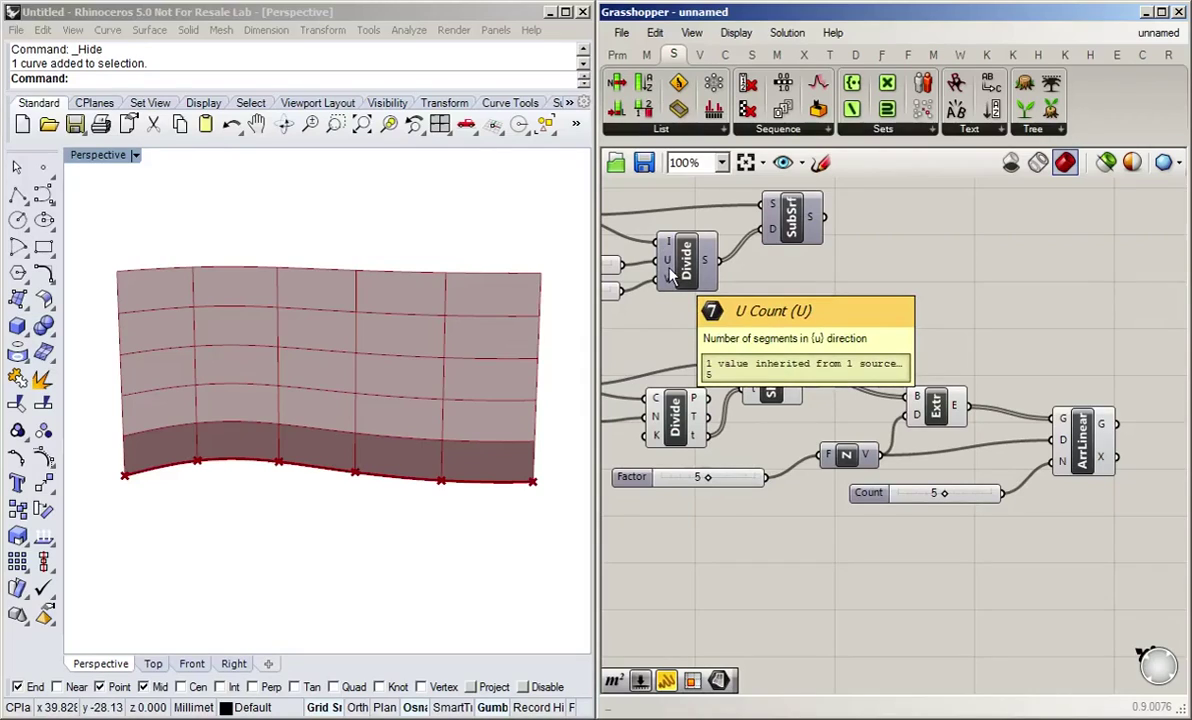
{"action": "right_click_drag", "start_coordinate": [756, 322], "coordinate": [922, 342]}
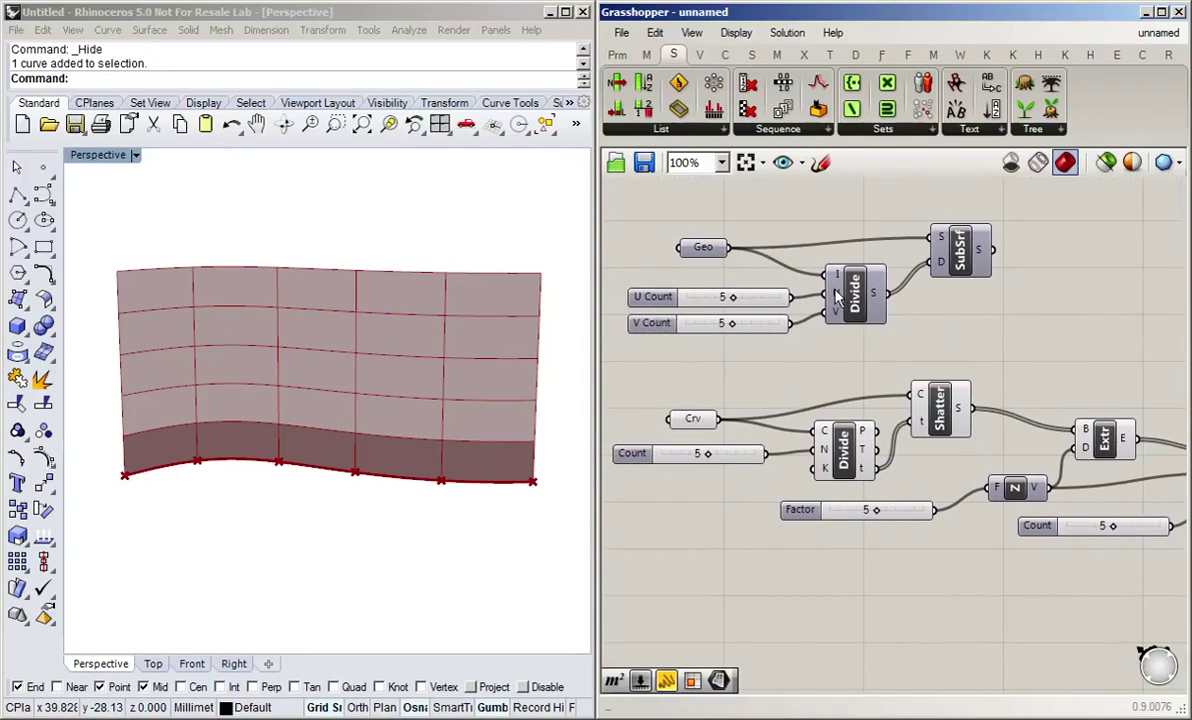